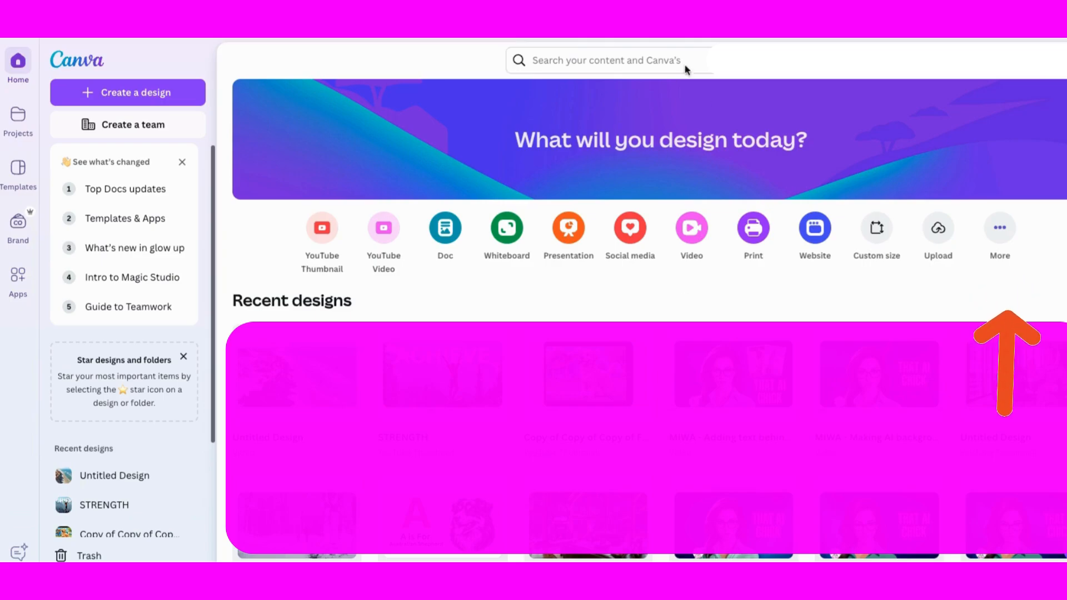
- Create a blank Video design of 1920 × 1080 px by searching for "video", and add two more pages to it
left_click(1000, 232)
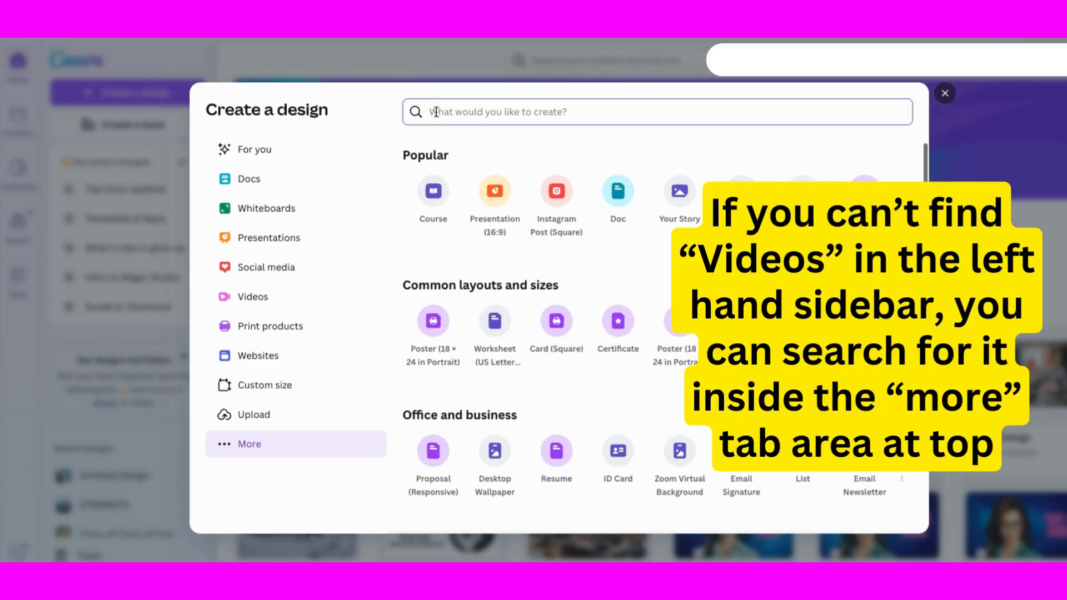
type("video")
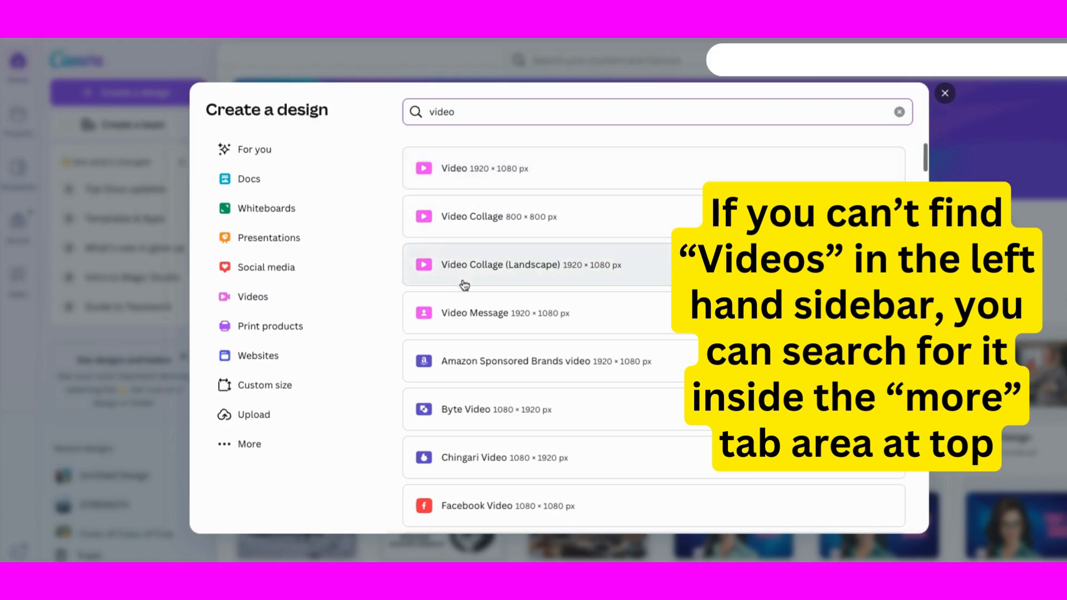
scroll(465, 284, "down", 1)
scroll(465, 286, "down", 4)
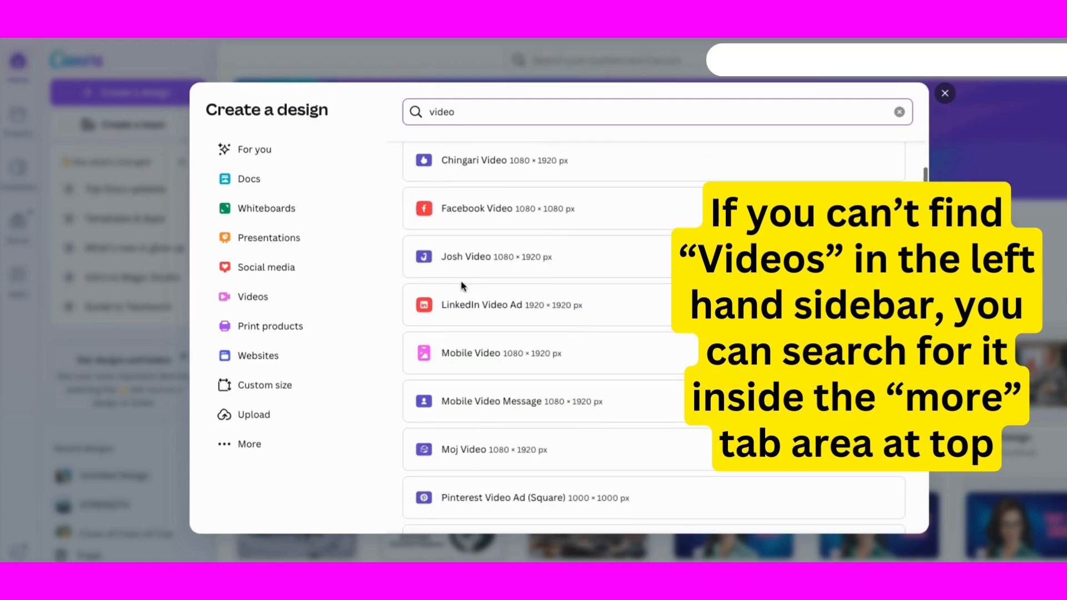
scroll(463, 286, "up", 6)
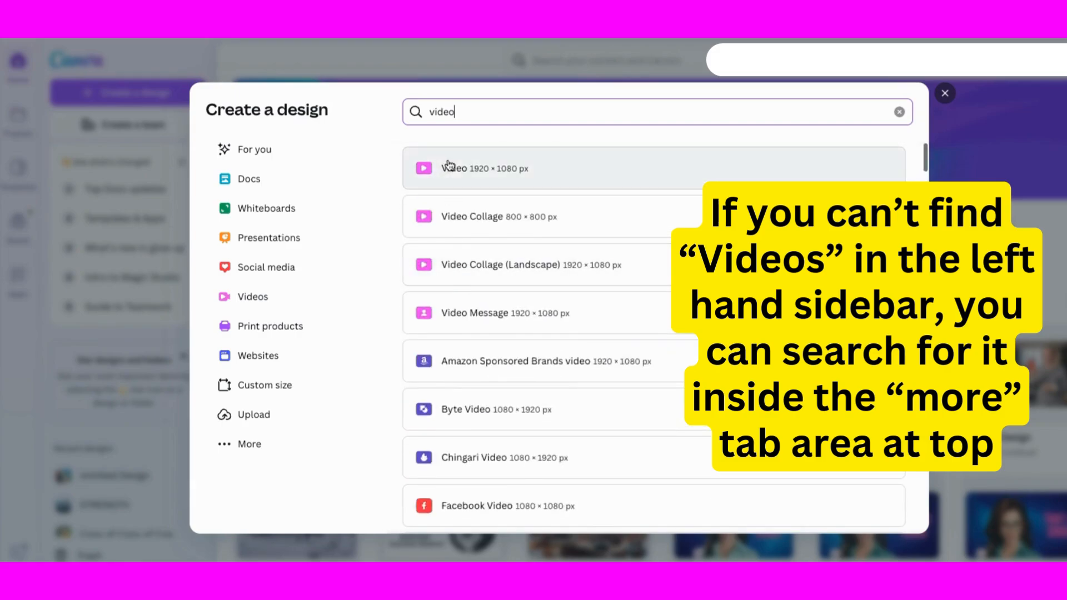
left_click(482, 173)
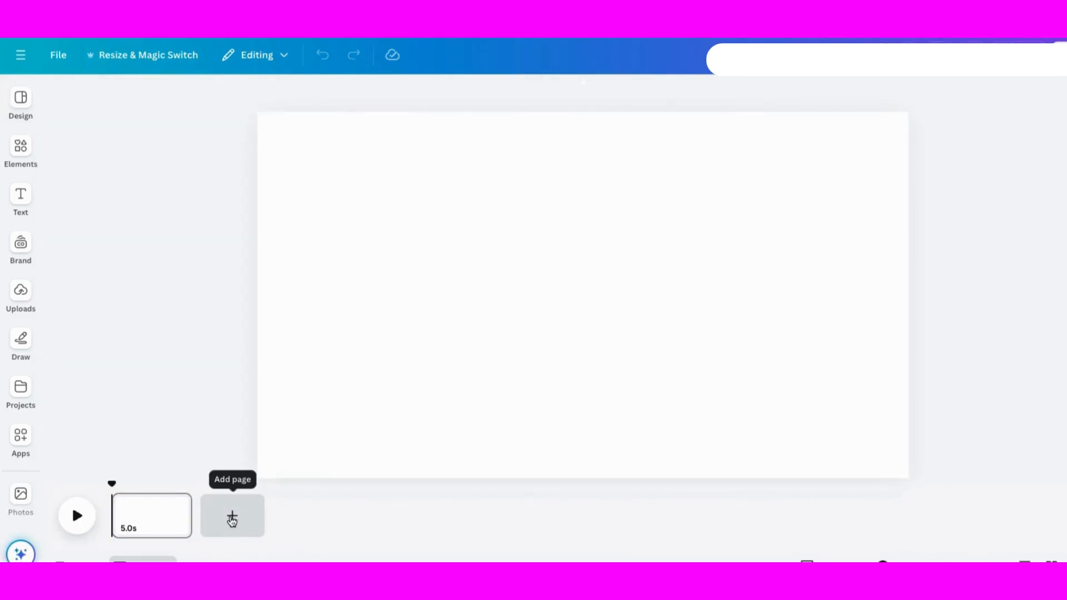
left_click(232, 518)
left_click(325, 519)
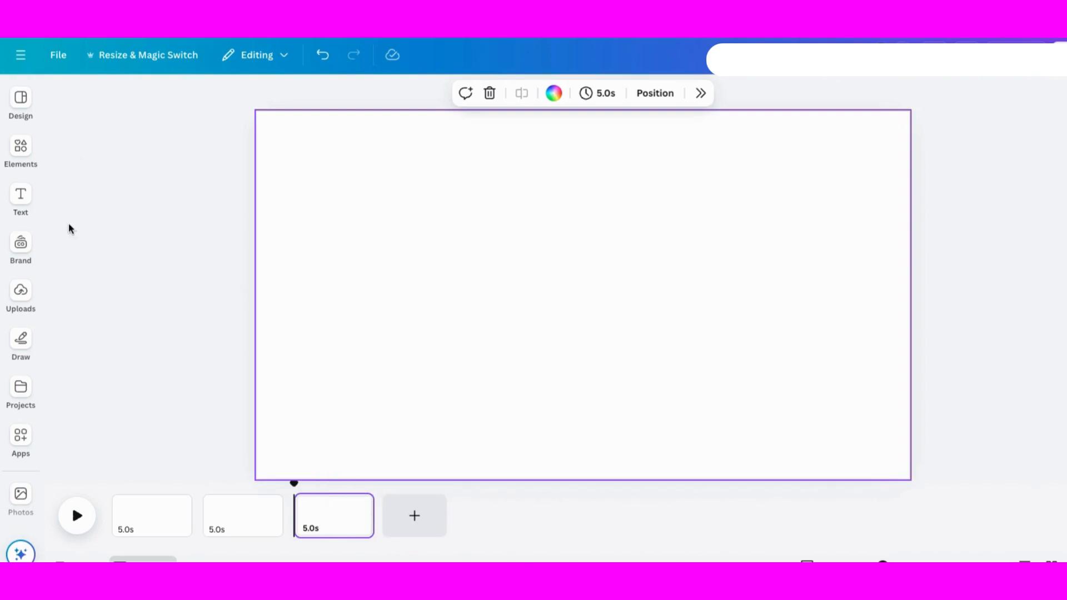
- Search the stock video library for "Beach waves"
scroll(18, 372, "down", 3)
left_click(19, 368)
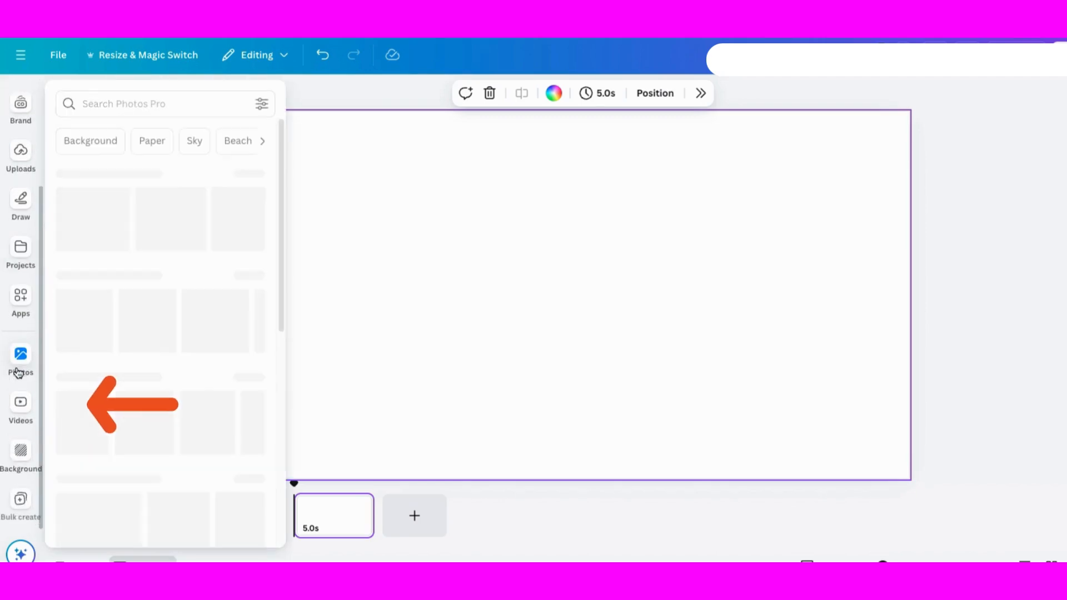
left_click(22, 405)
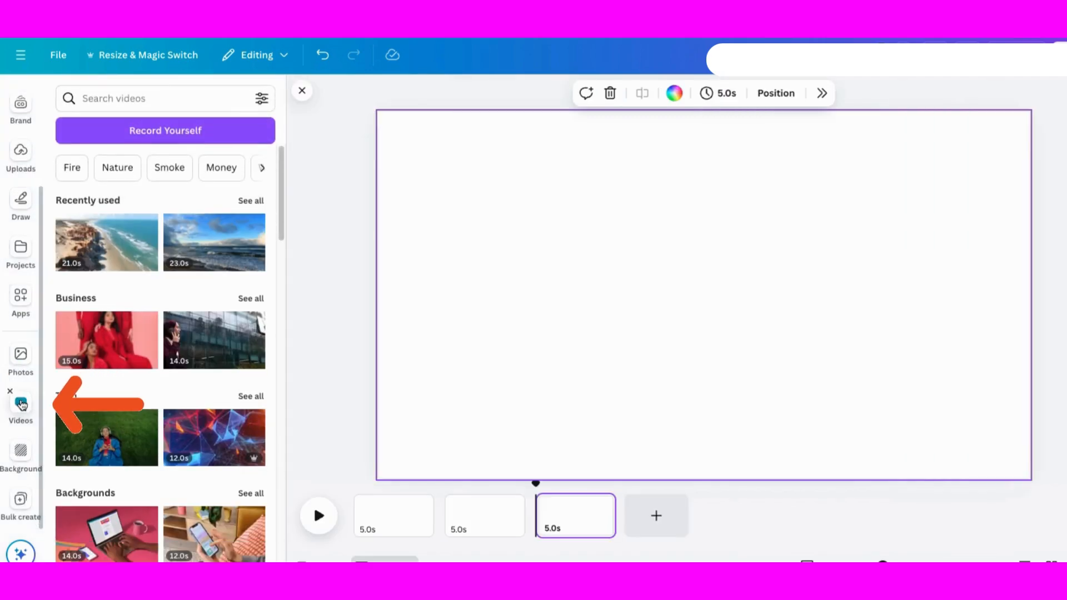
left_click(94, 99)
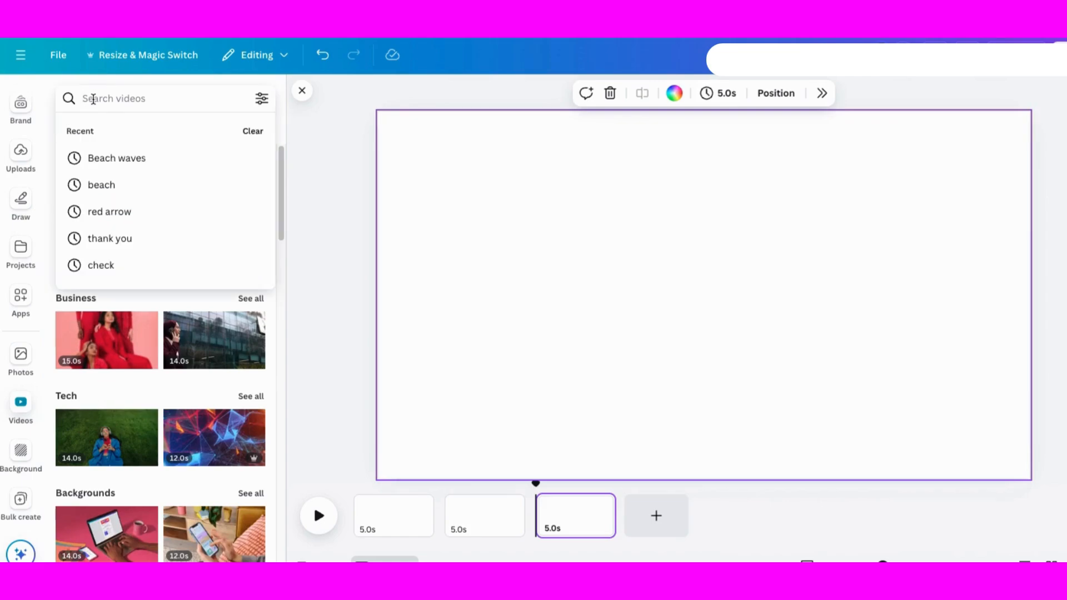
type("beach")
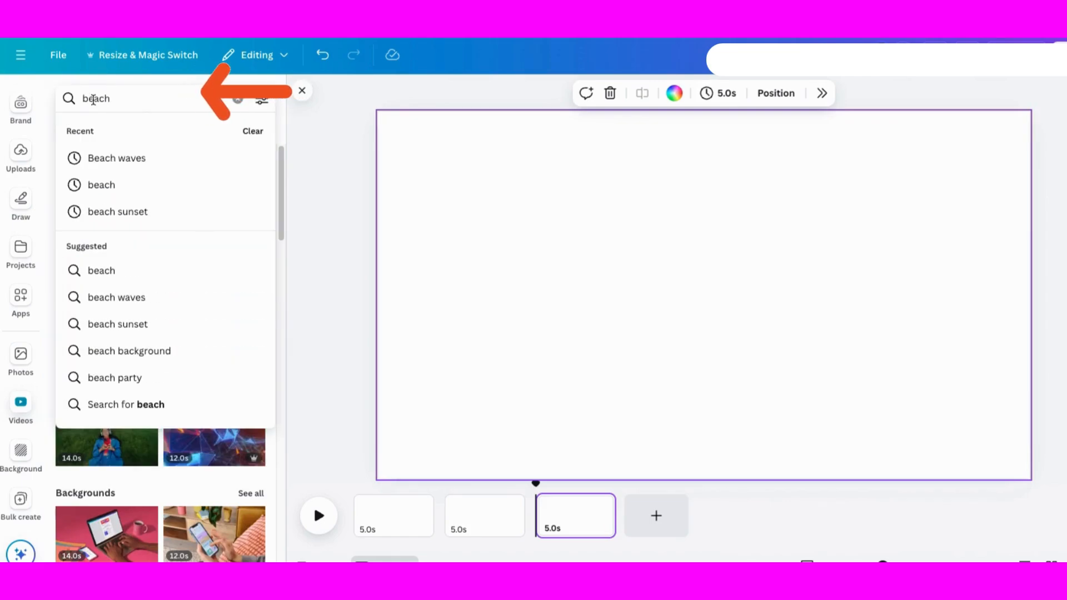
left_click(135, 158)
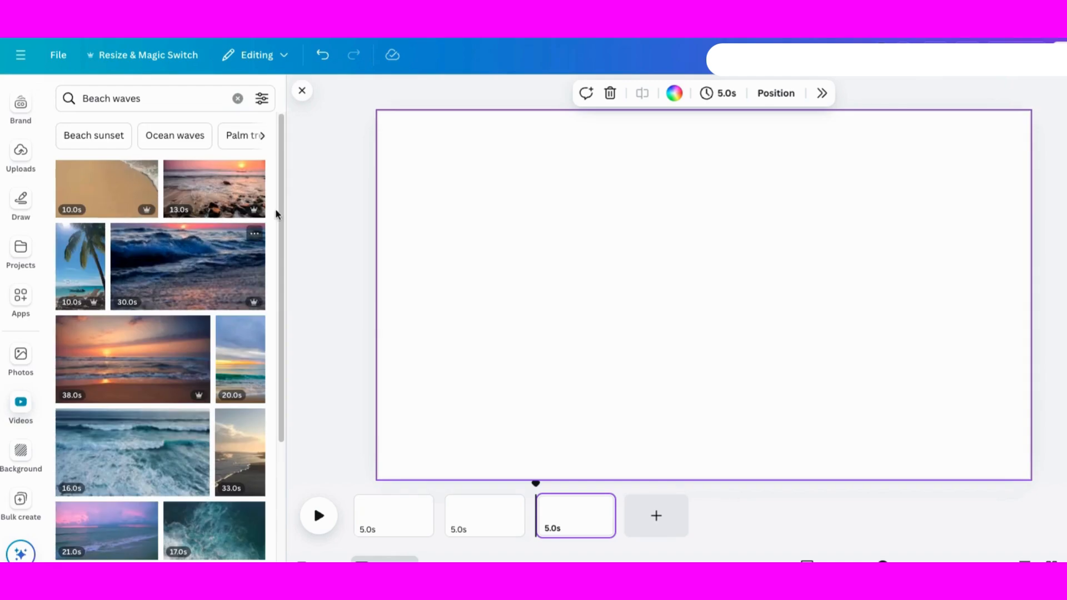
- Place the 23-second clip of white surf rolling in on the third page and enlarge it to fill the page
left_click_drag(282, 146, 267, 305)
left_click(198, 361)
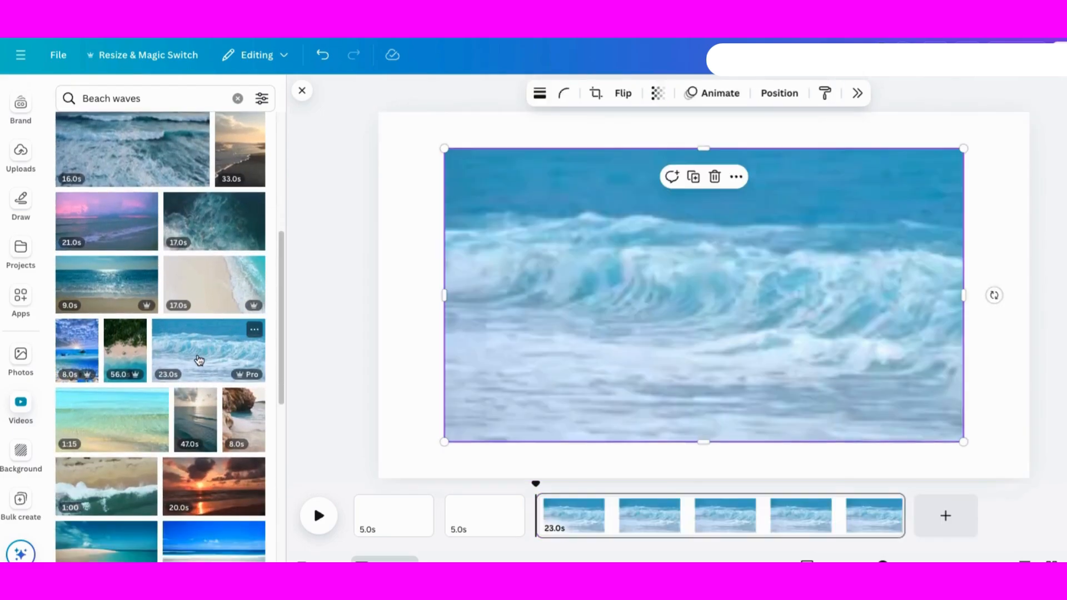
left_click_drag(548, 238, 583, 291)
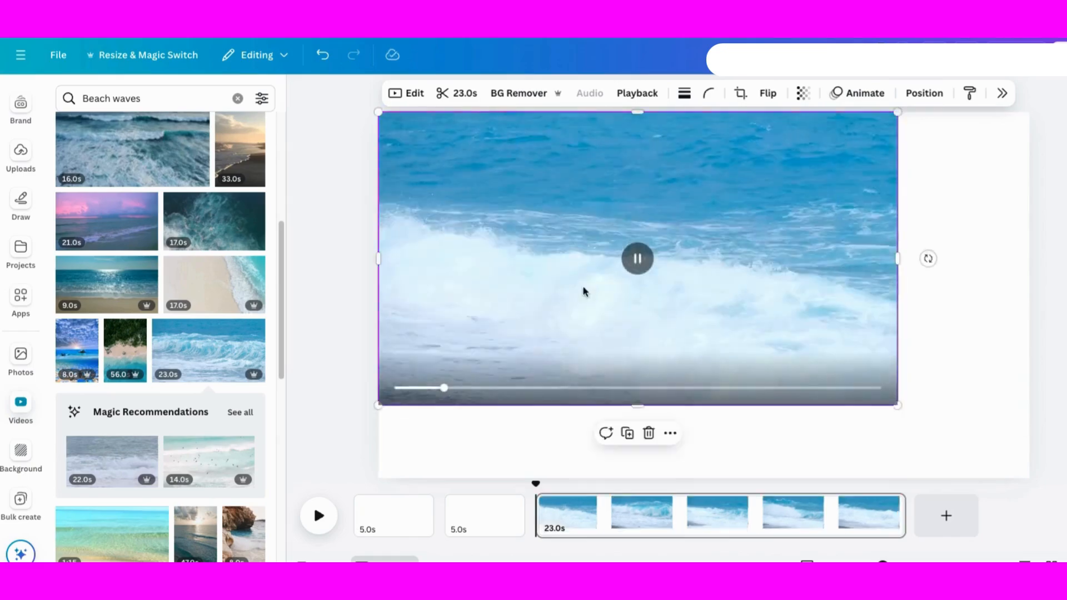
left_click_drag(896, 408, 1029, 479)
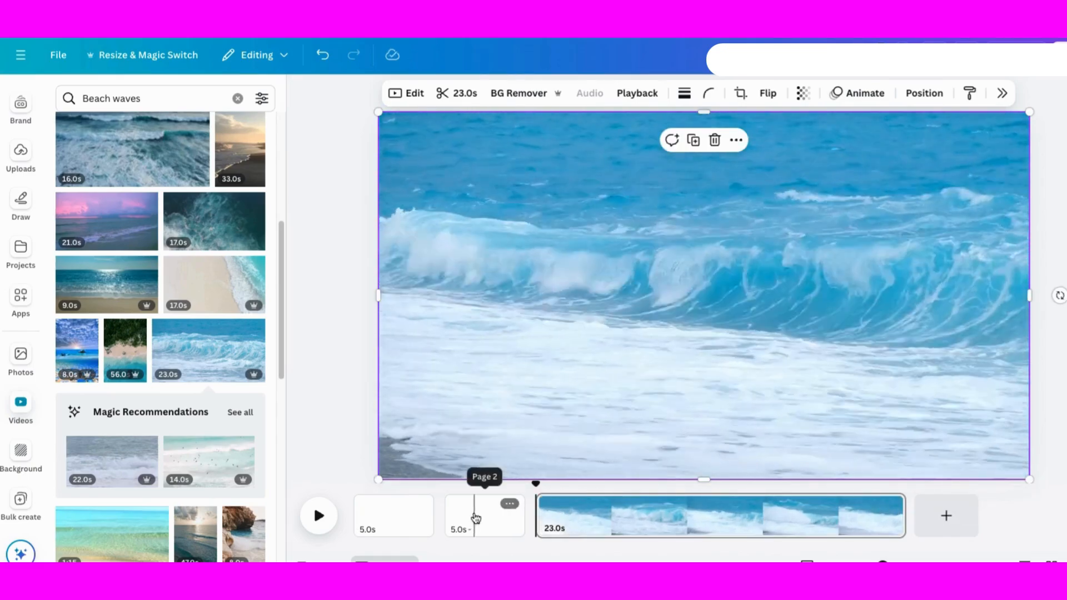
- Place the 30-second clip of waves breaking on a rocky ledge on the second page, filling the whole page
left_click(474, 515)
left_click_drag(282, 238, 280, 438)
left_click(225, 360)
left_click_drag(526, 198, 460, 159)
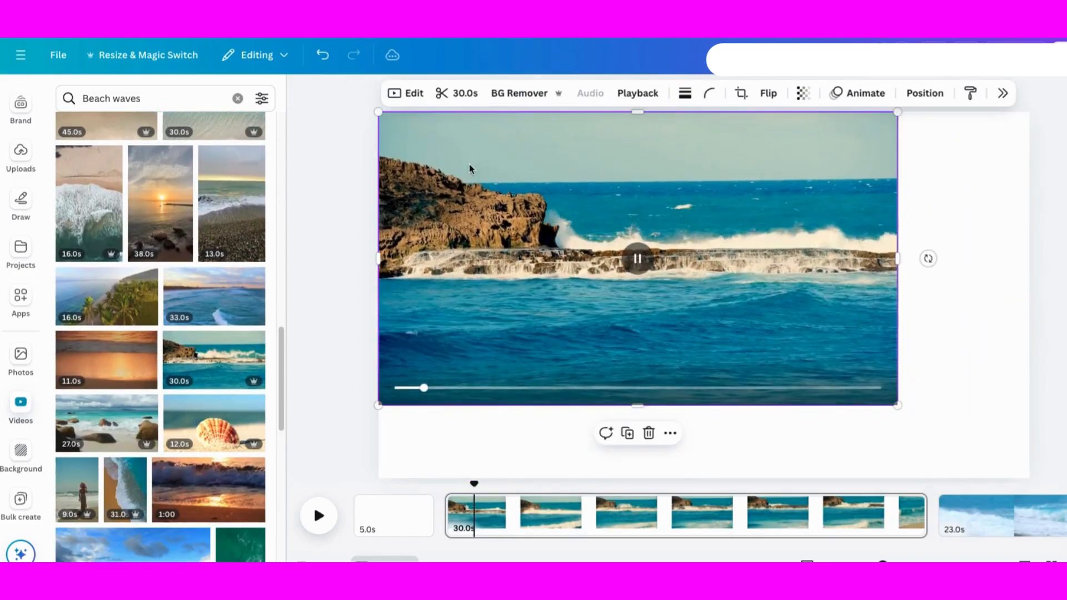
left_click_drag(898, 408, 1032, 472)
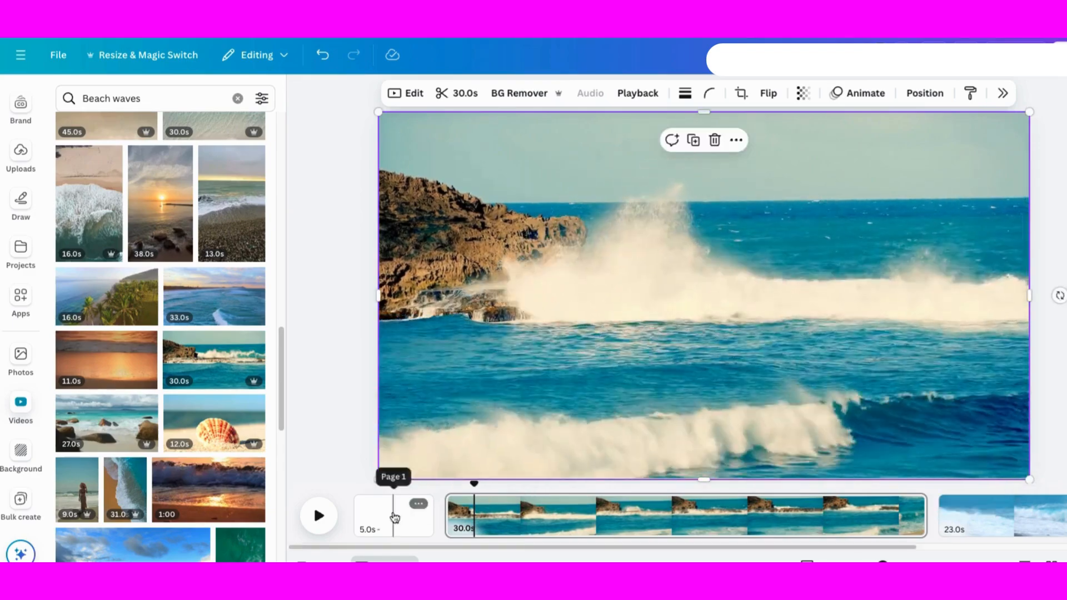
- Fill the first page with the 39-second clip of a sandy beach at sunset
left_click(396, 511)
left_click_drag(280, 338, 287, 435)
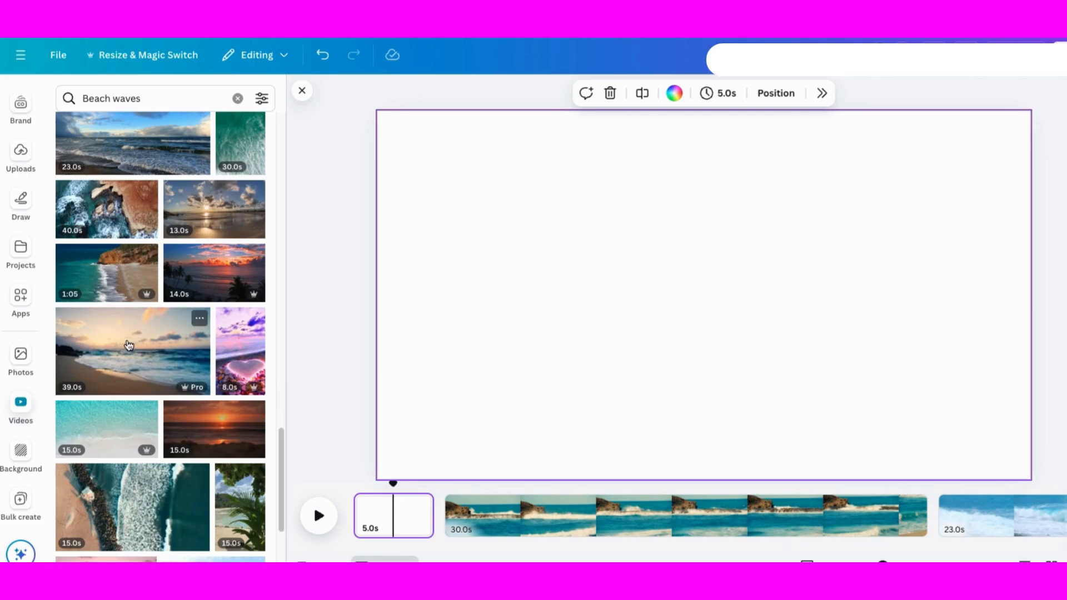
left_click(132, 350)
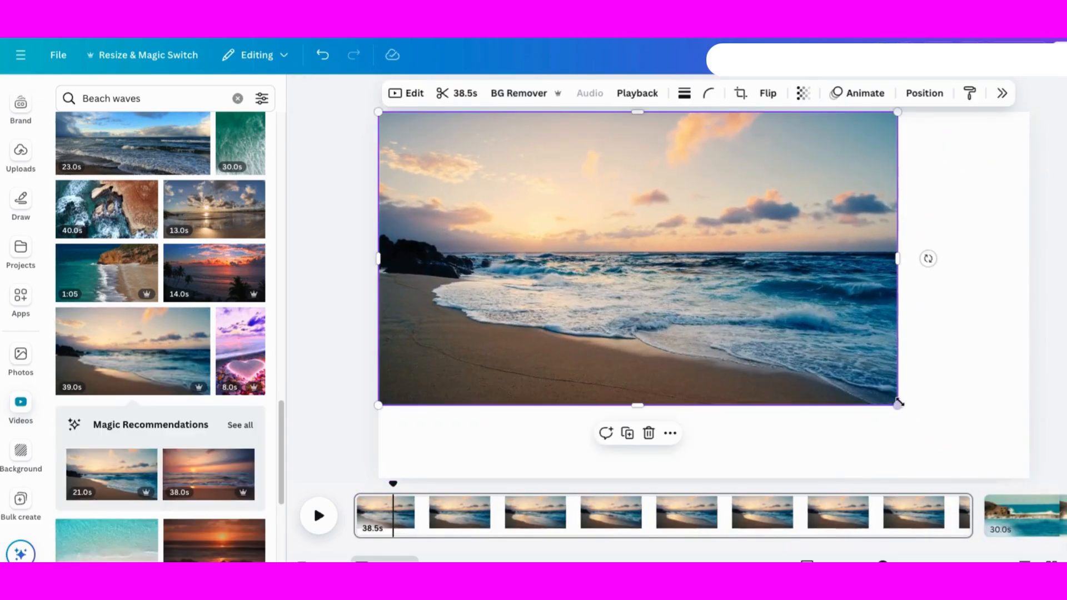
left_click_drag(898, 405, 1030, 476)
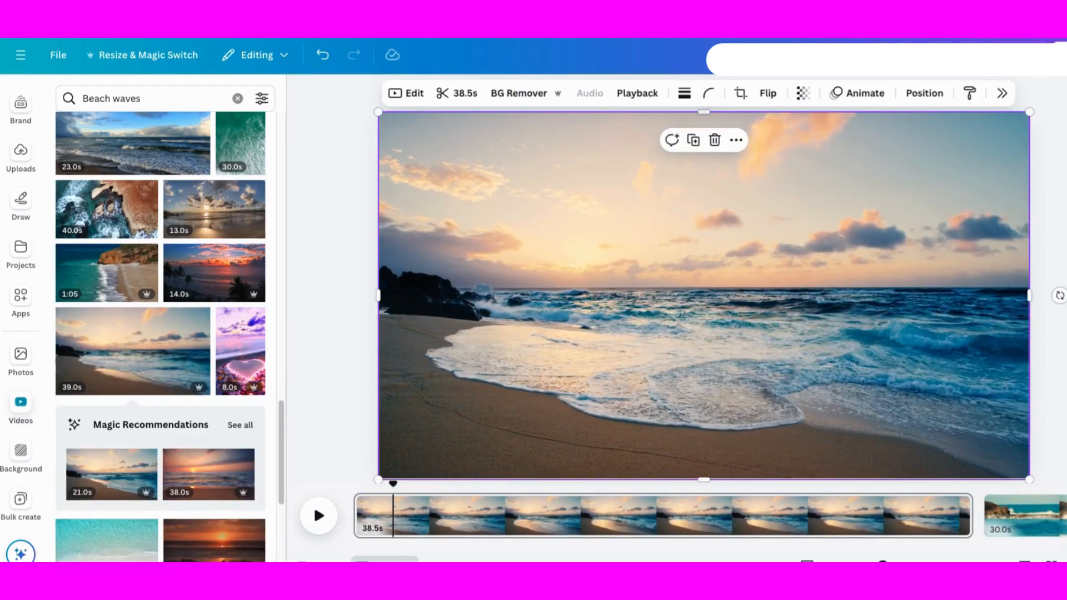
key("Escape")
- Play back the video to check the cut between the first and second clips
scroll(333, 386, "down", 1)
left_click(321, 517)
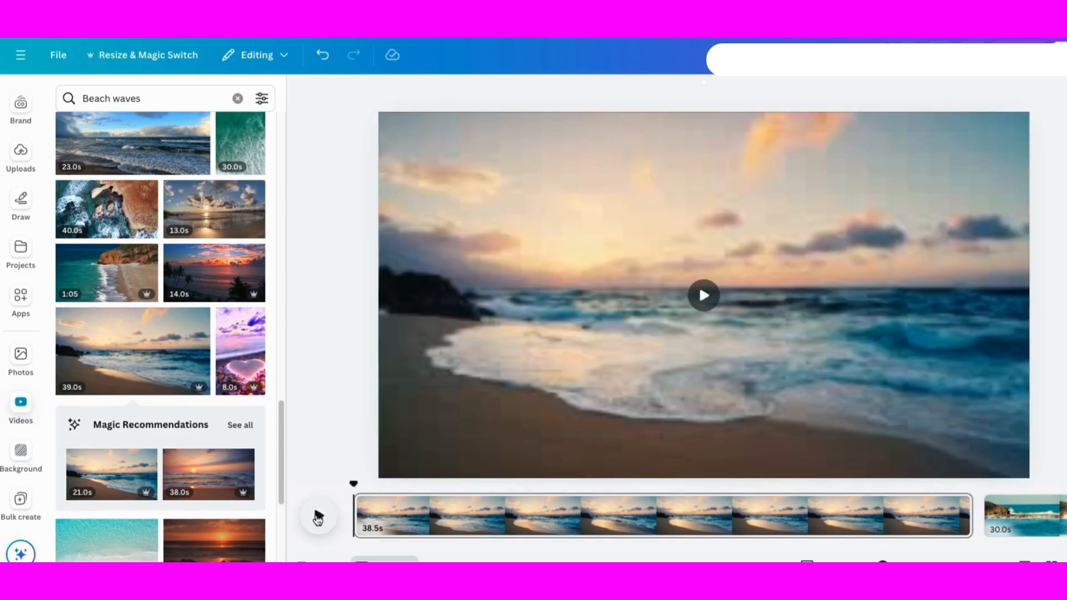
left_click(317, 516)
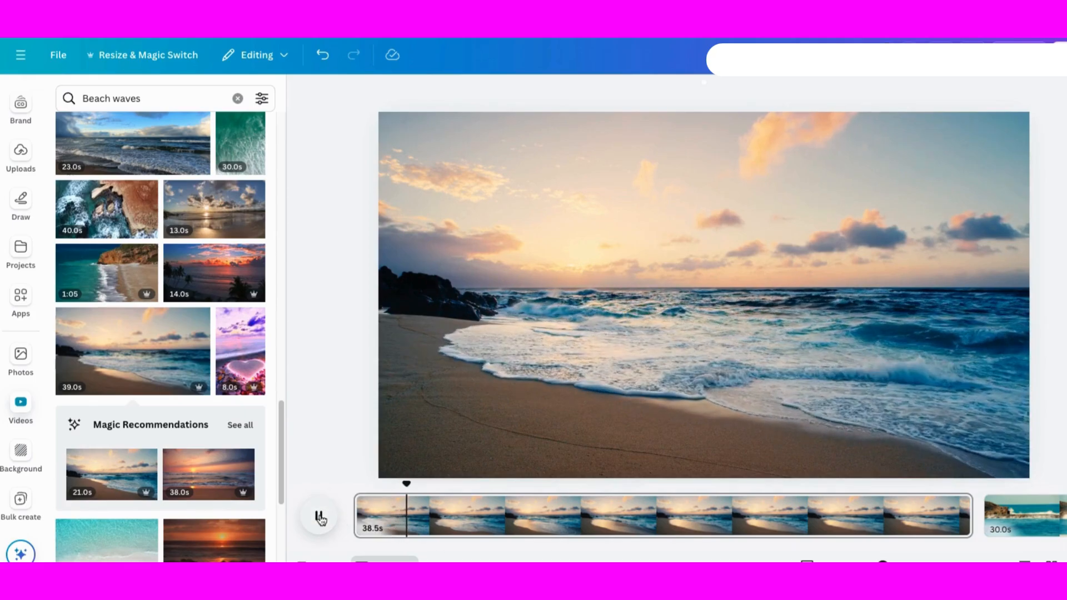
left_click(318, 517)
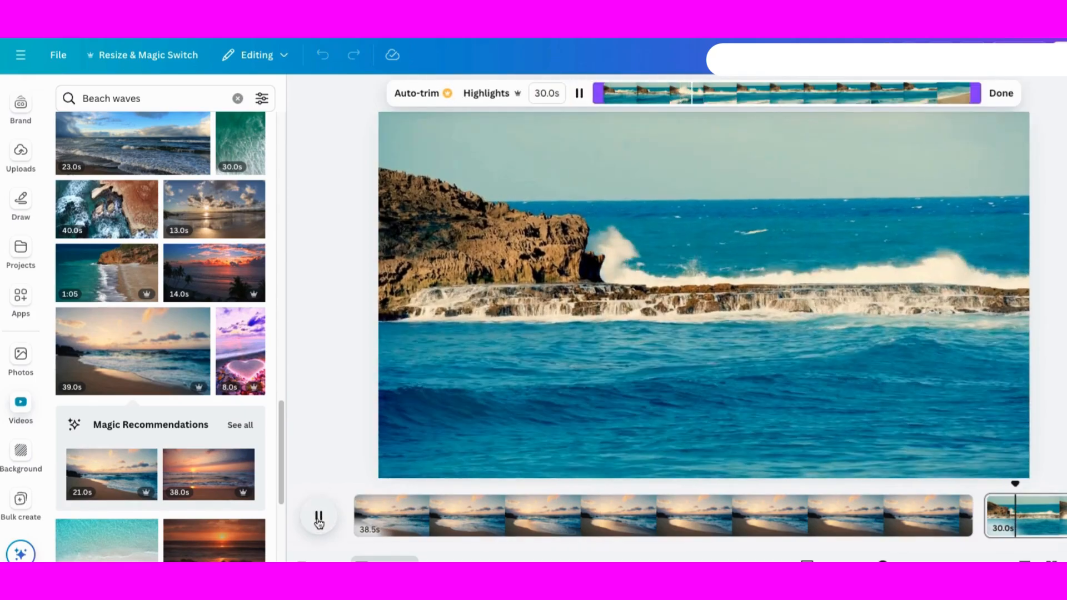
- Add a Dissolve transition between the sunset beach clip and the rocky ledge clip
left_click(881, 509)
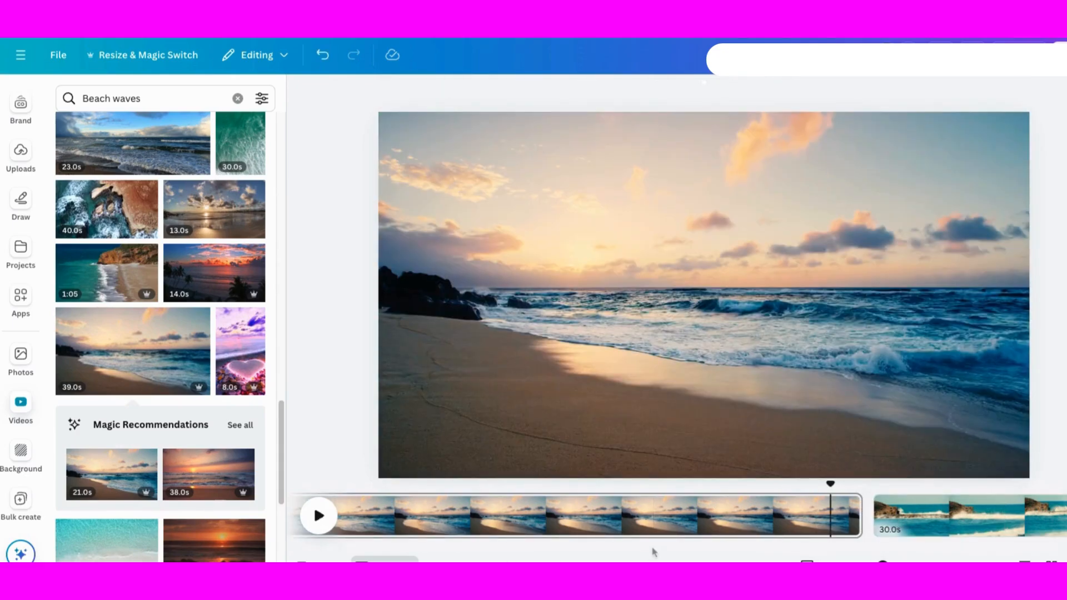
mouse_move(873, 529)
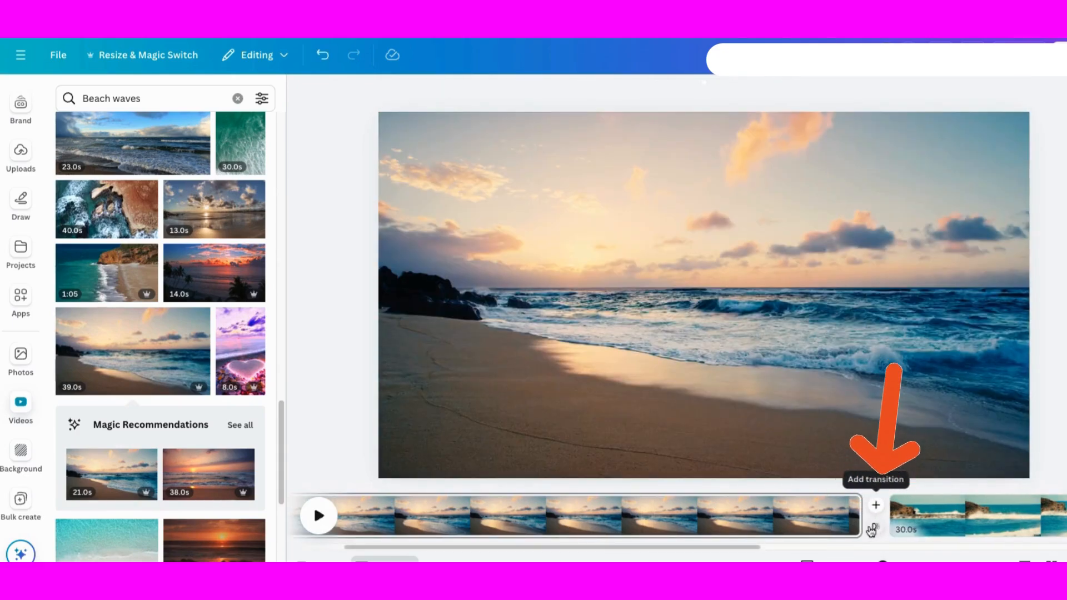
left_click(876, 505)
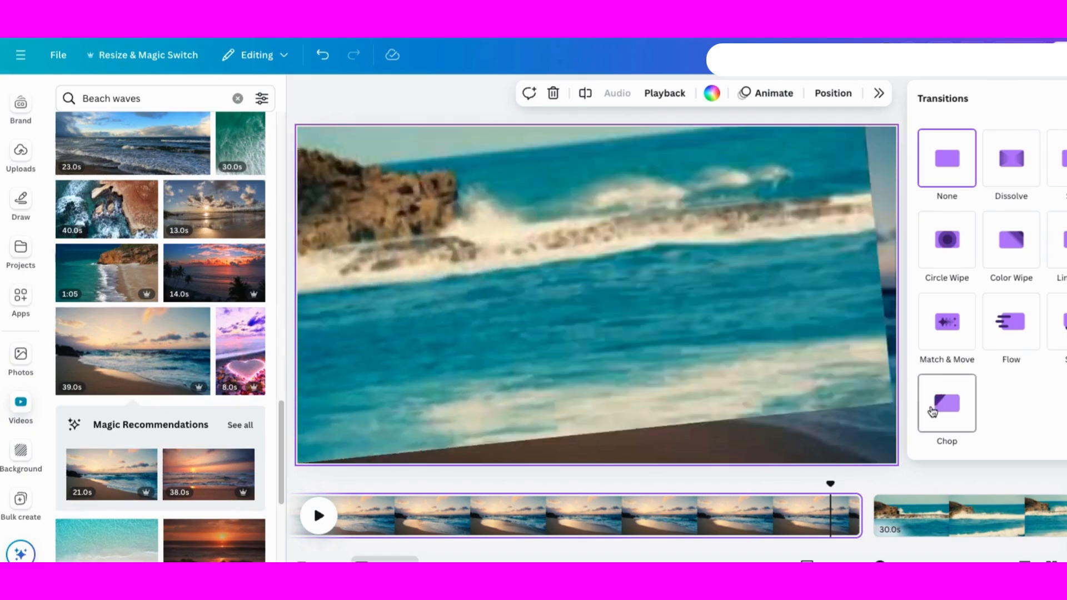
left_click(1011, 158)
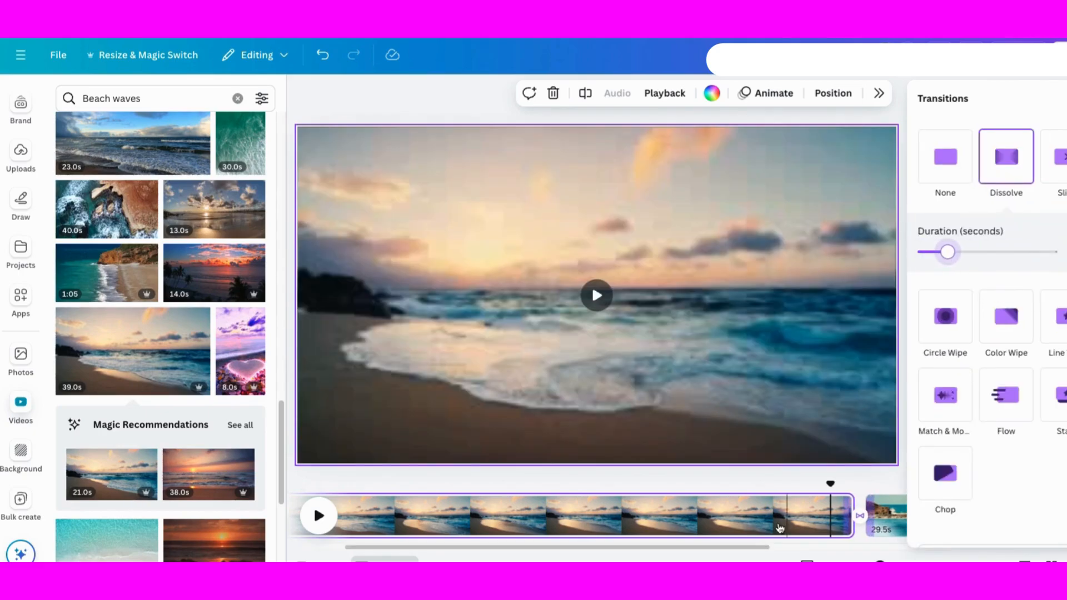
- Add a Dissolve transition between the rocky ledge clip and the white surf clip
left_click_drag(767, 548, 1032, 552)
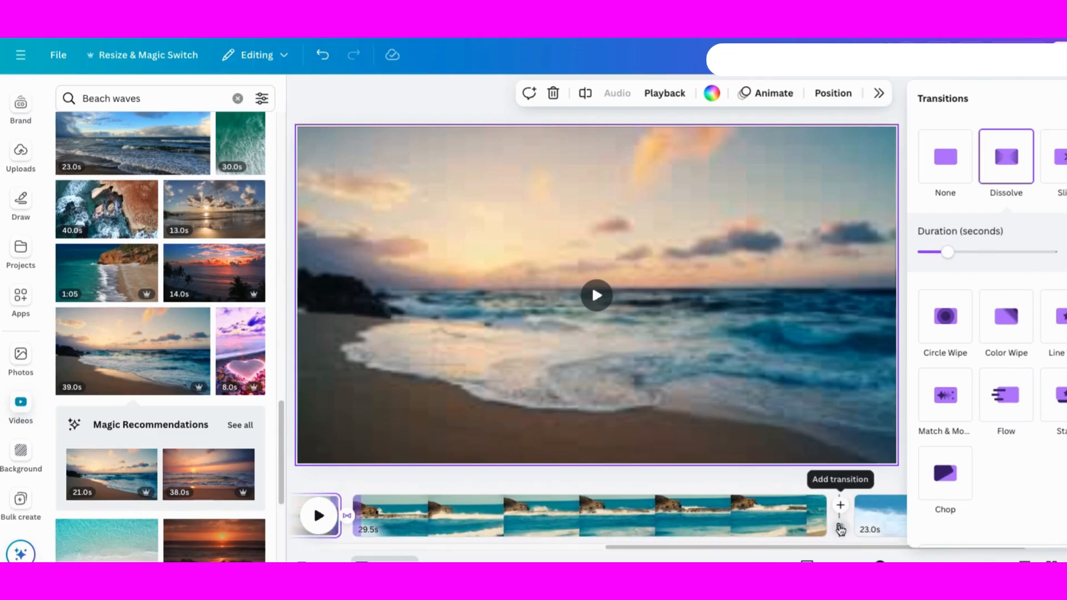
left_click(840, 530)
left_click(1015, 162)
mouse_move(947, 252)
left_mouse_down()
mouse_move(935, 254)
mouse_move(956, 253)
left_mouse_up()
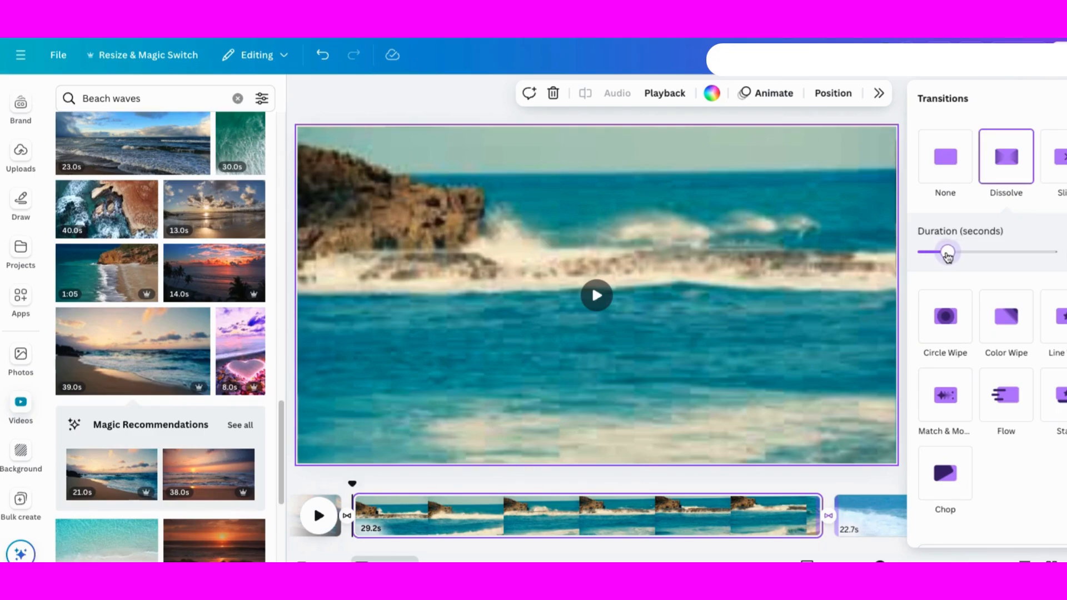
left_click(659, 180)
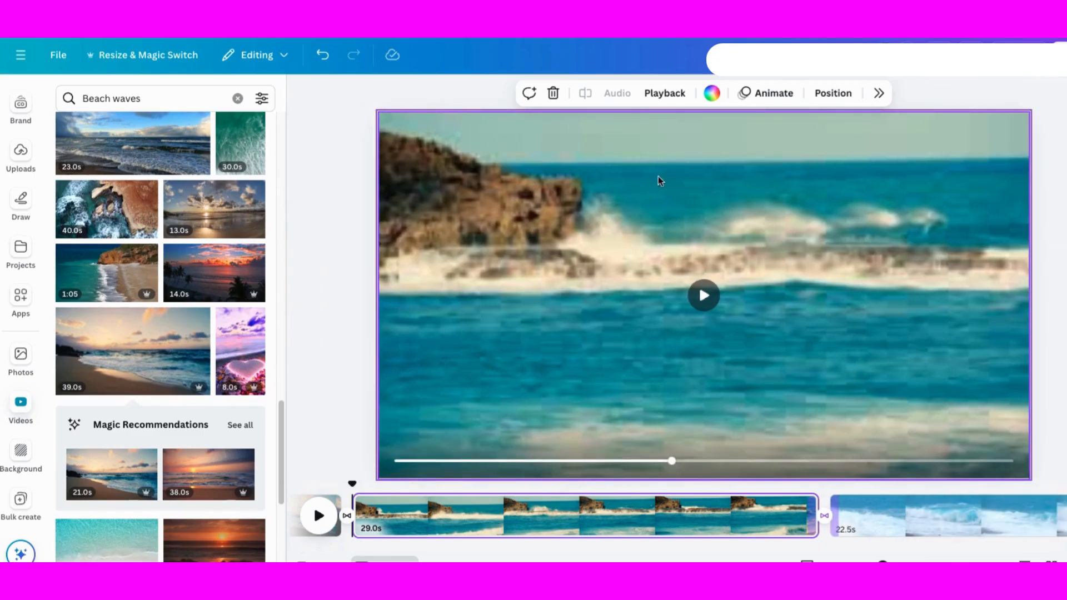
- Return the playhead to the start of the first clip
left_click_drag(845, 547, 507, 546)
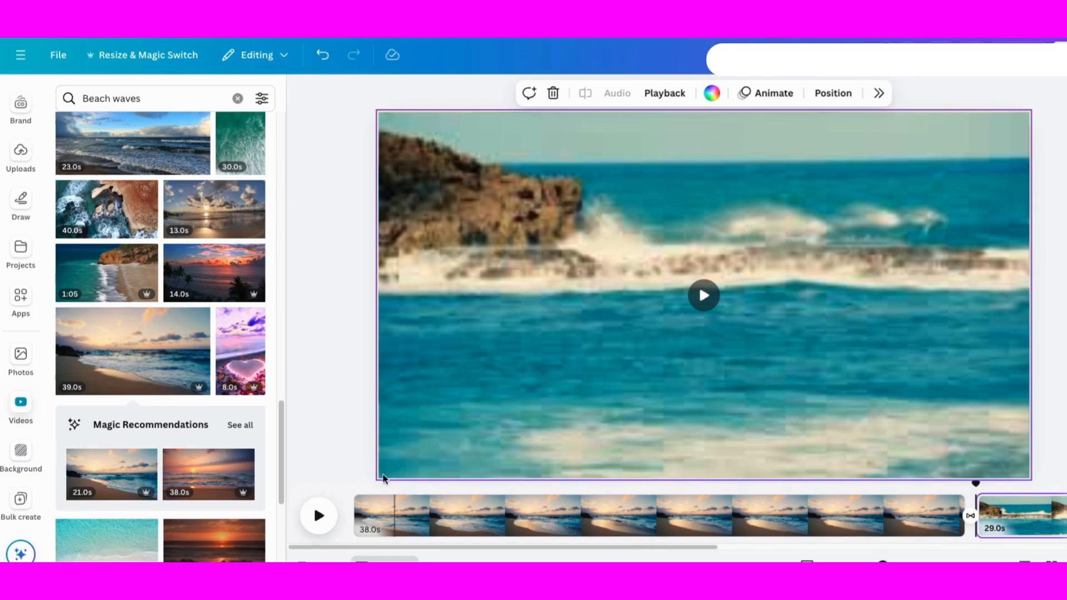
left_click(350, 481)
left_click(351, 509)
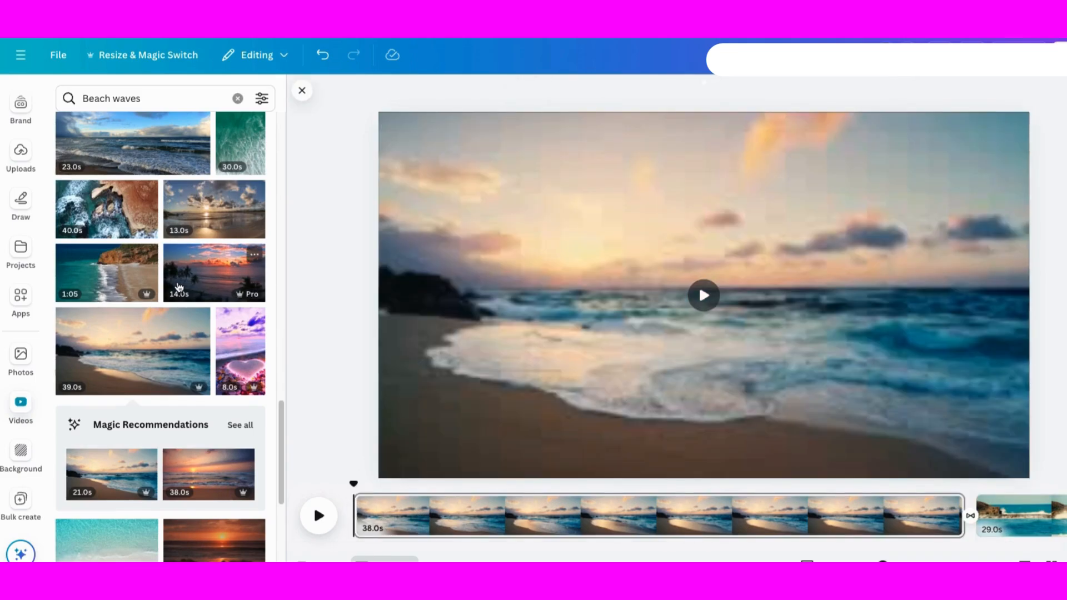
- Show the audio files among the uploads
left_click(23, 156)
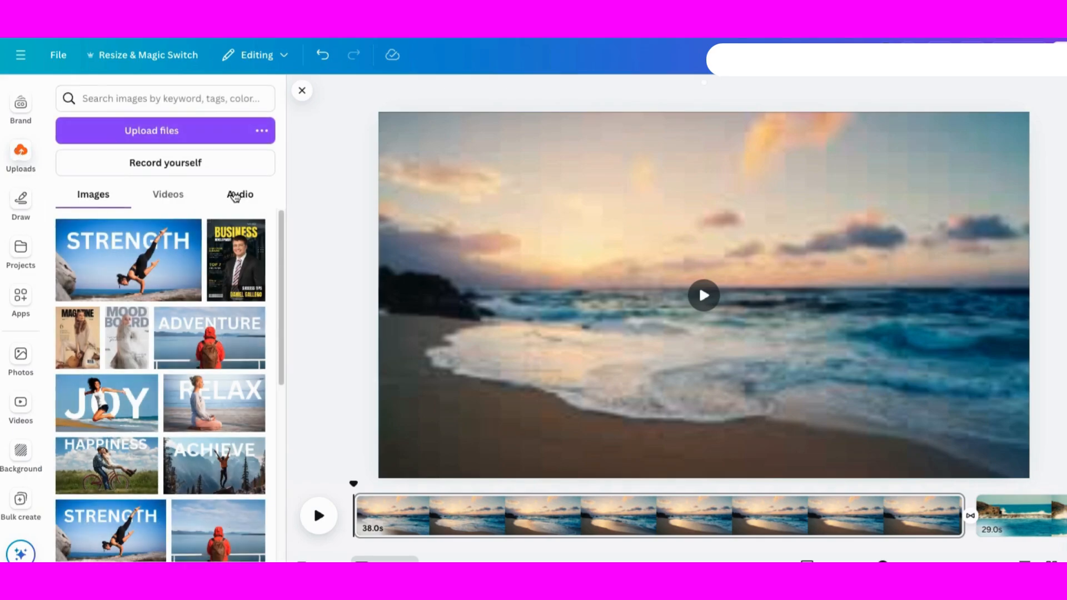
left_click(236, 196)
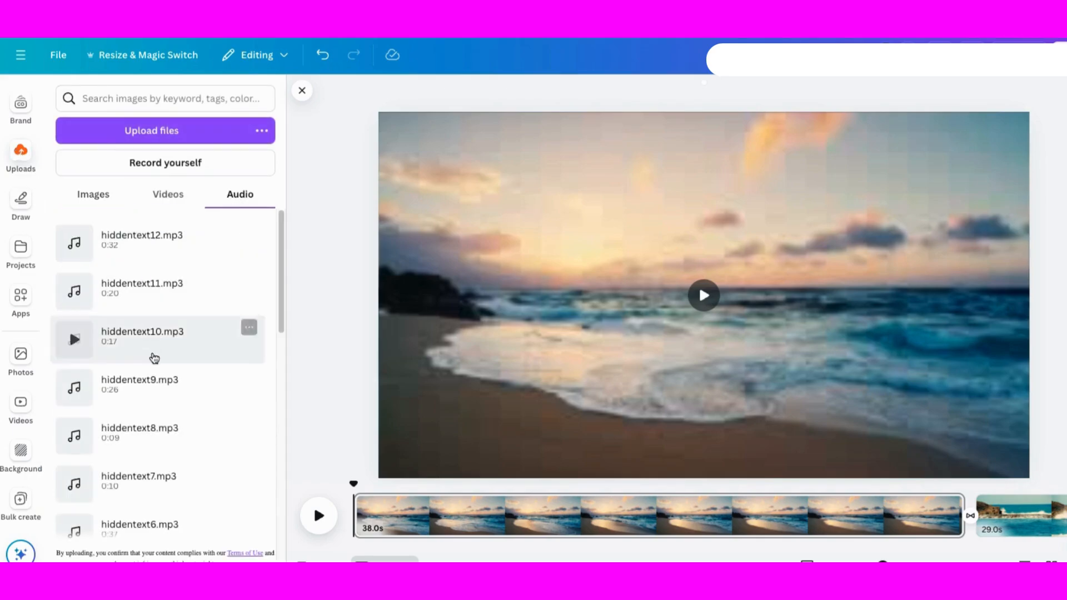
left_click(21, 154)
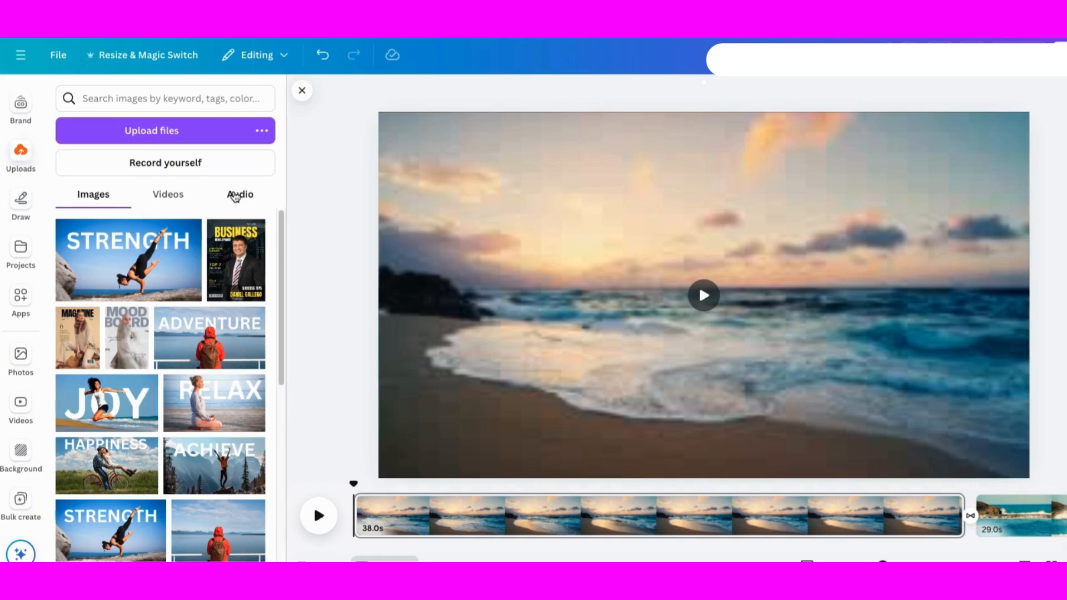
left_click(238, 195)
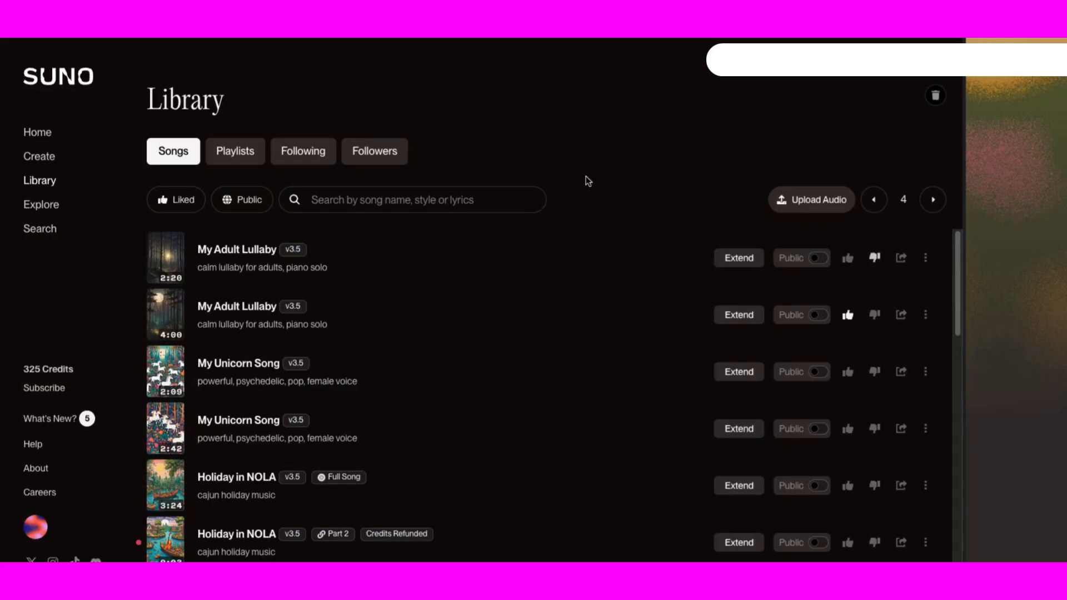
- Switch to Pixabay and download the Base On The Beach track from the beach music results
left_click_drag(961, 260, 967, 228)
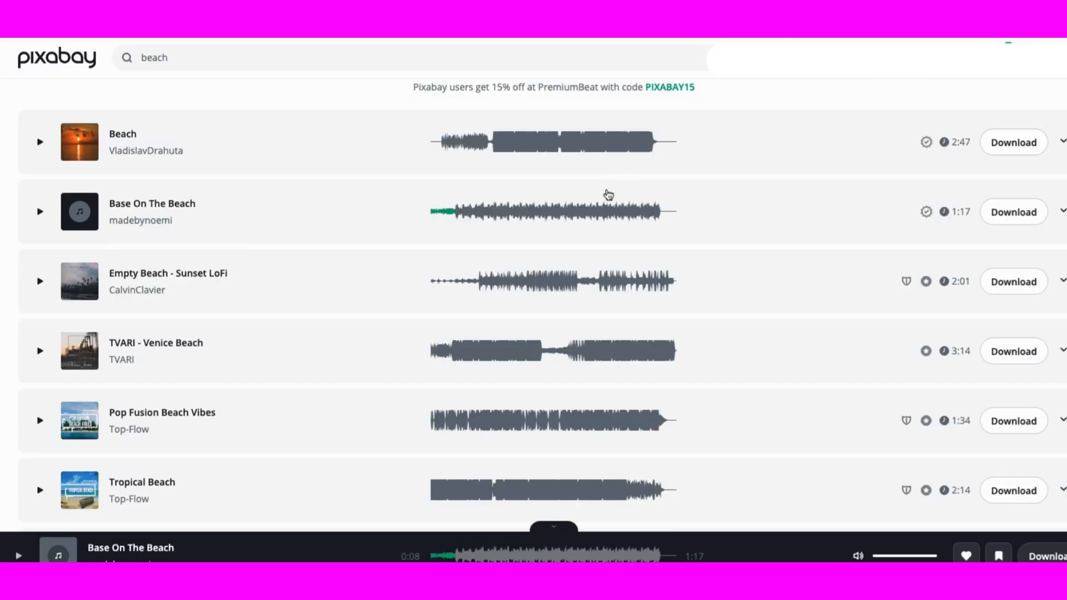
scroll(548, 230, "down", 5)
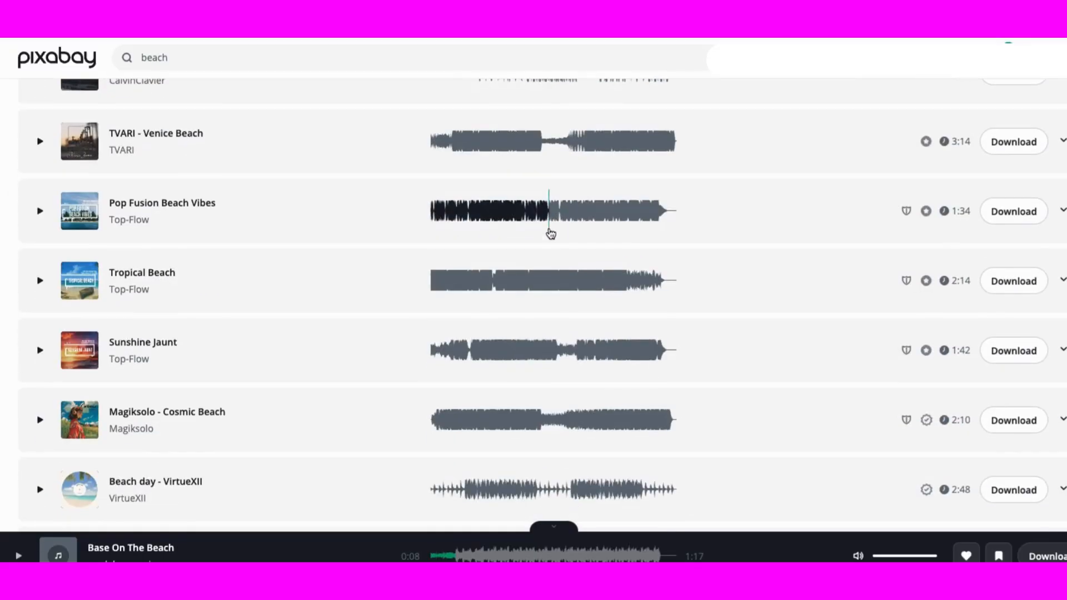
scroll(548, 231, "up", 7)
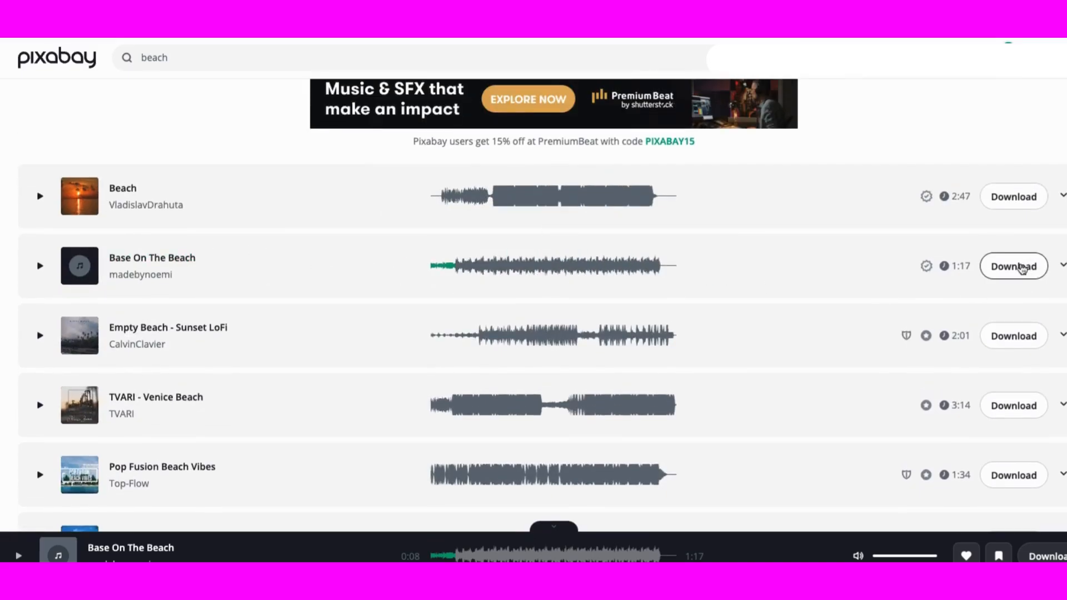
left_click(1020, 268)
left_click(741, 255)
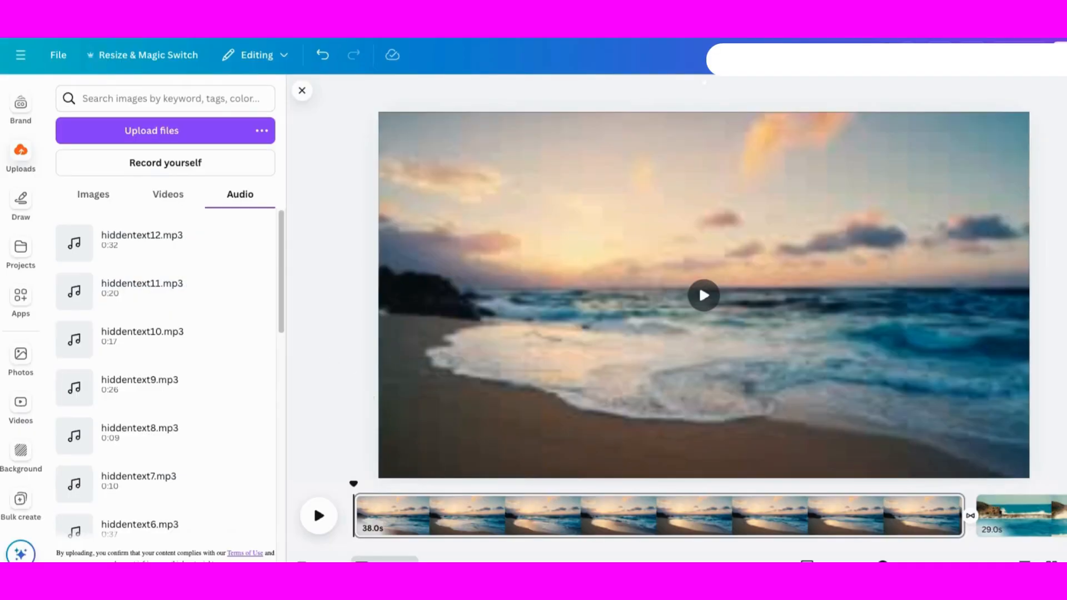
- Upload base-on-the-beach-177667.mp3 and beach-205702.mp3 to Canva, and add the base-on-the-beach track to the timeline
left_click_drag(872, 167, 149, 305)
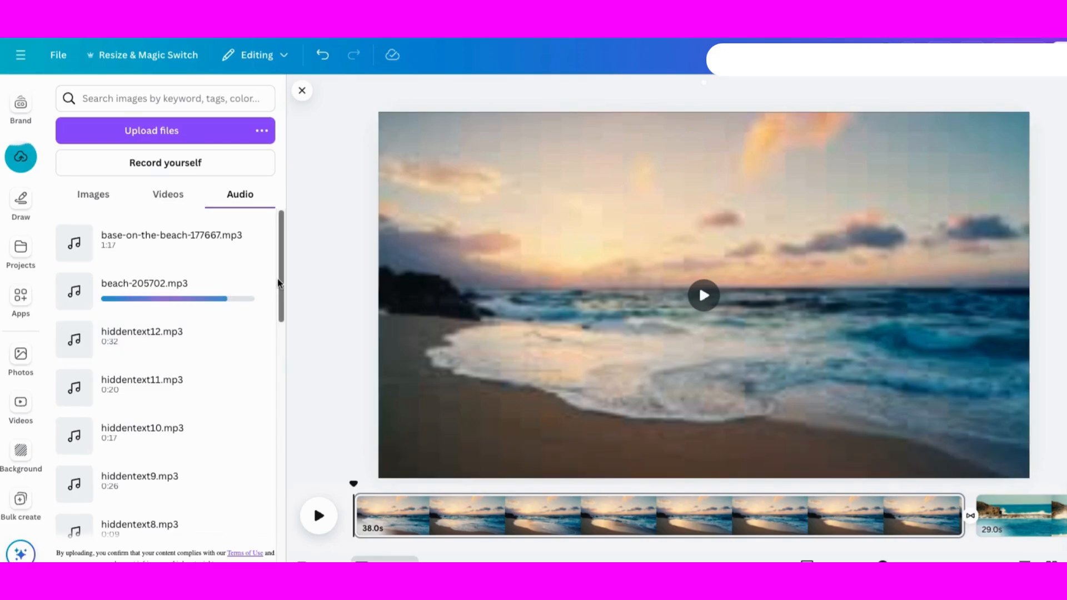
left_click(319, 516)
left_click(319, 516)
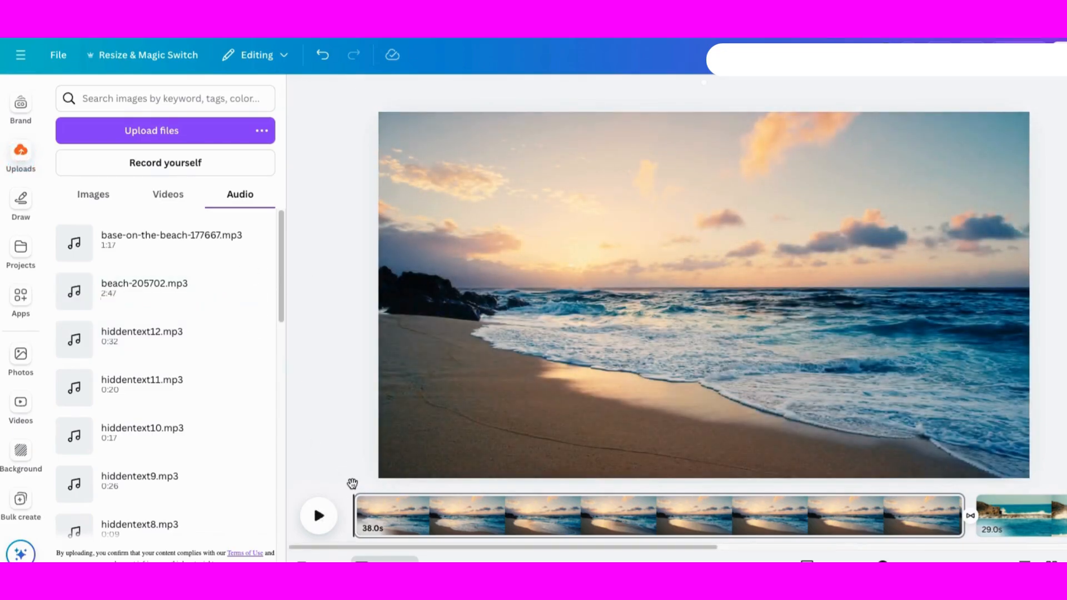
left_click(125, 243)
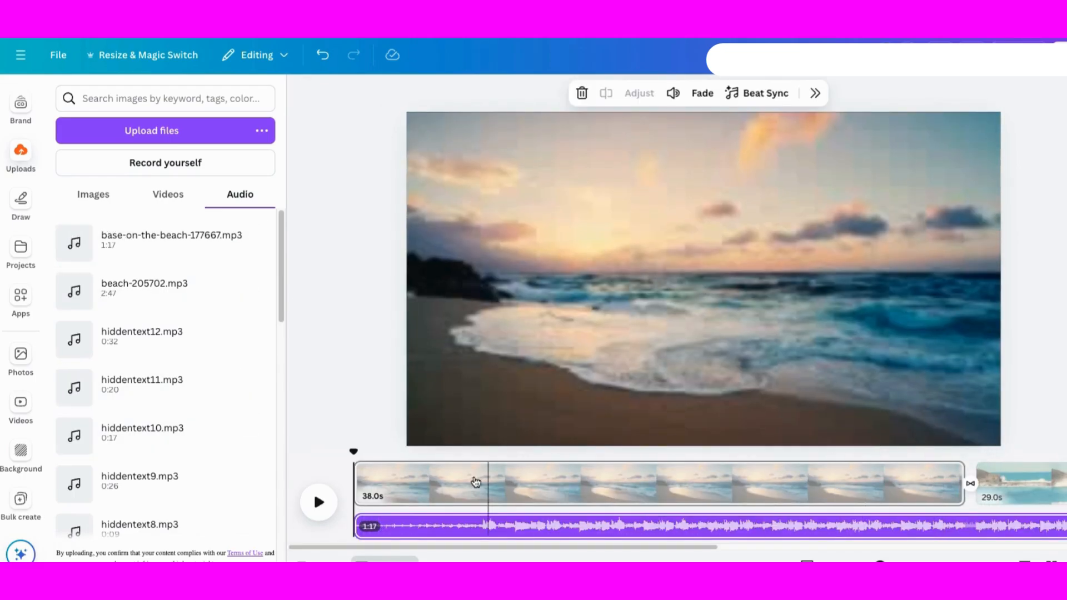
- Shorten the rocky ledge clip to 24.8 s and align the music track with the start of the first clip
left_click_drag(456, 548, 864, 559)
left_click_drag(835, 525, 1037, 525)
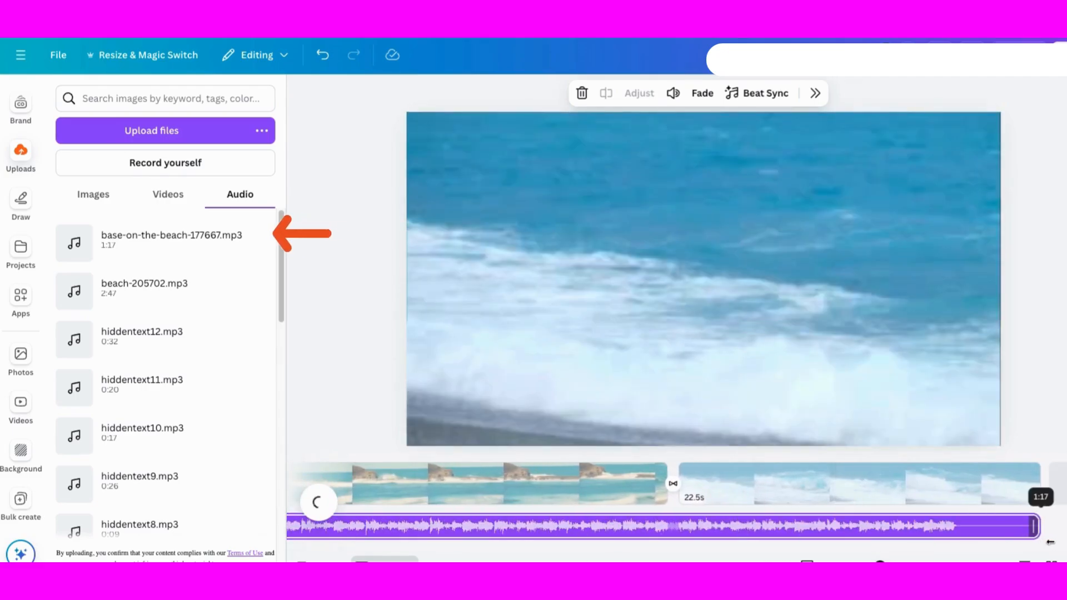
left_click(664, 496)
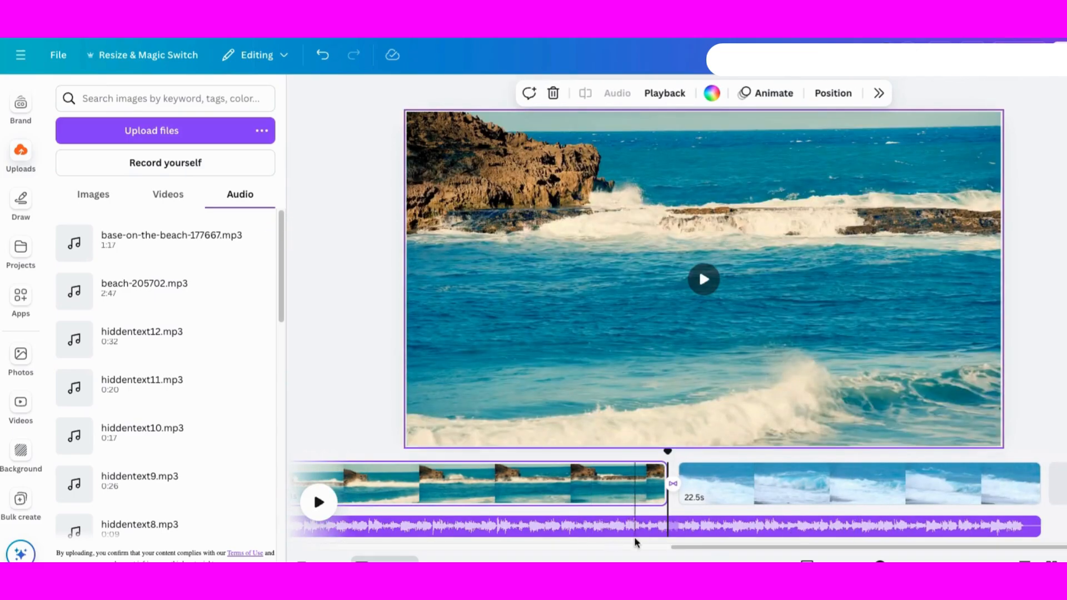
left_click_drag(684, 548, 296, 514)
left_click_drag(592, 525, 354, 517)
- Set the sunset beach and rocky ledge clips to about 25 s each and the white surf clip to 22.8 s
left_click_drag(655, 548, 669, 548)
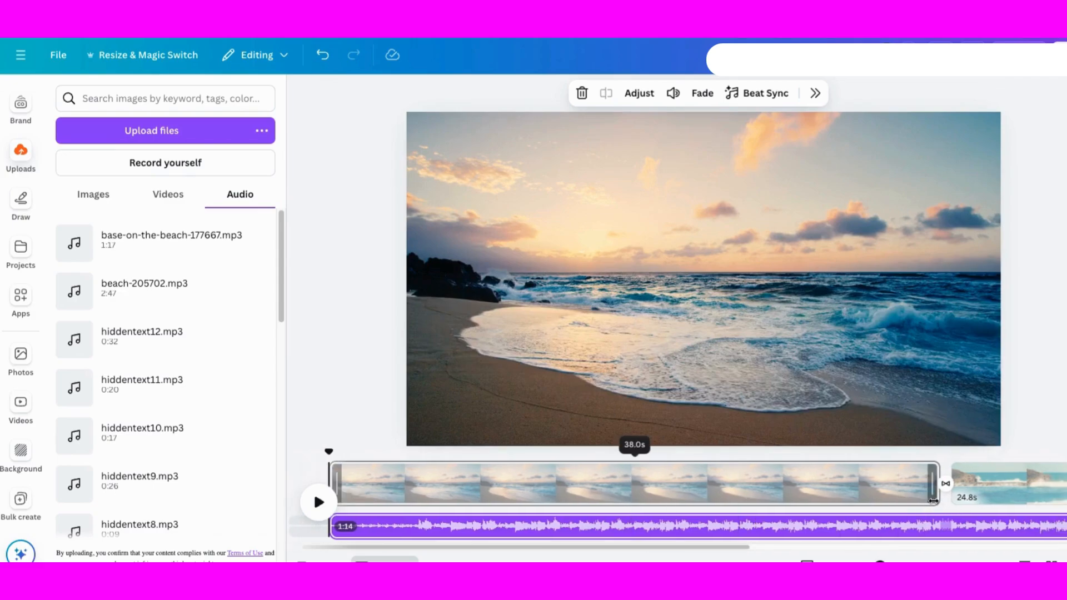
left_click_drag(933, 501, 726, 503)
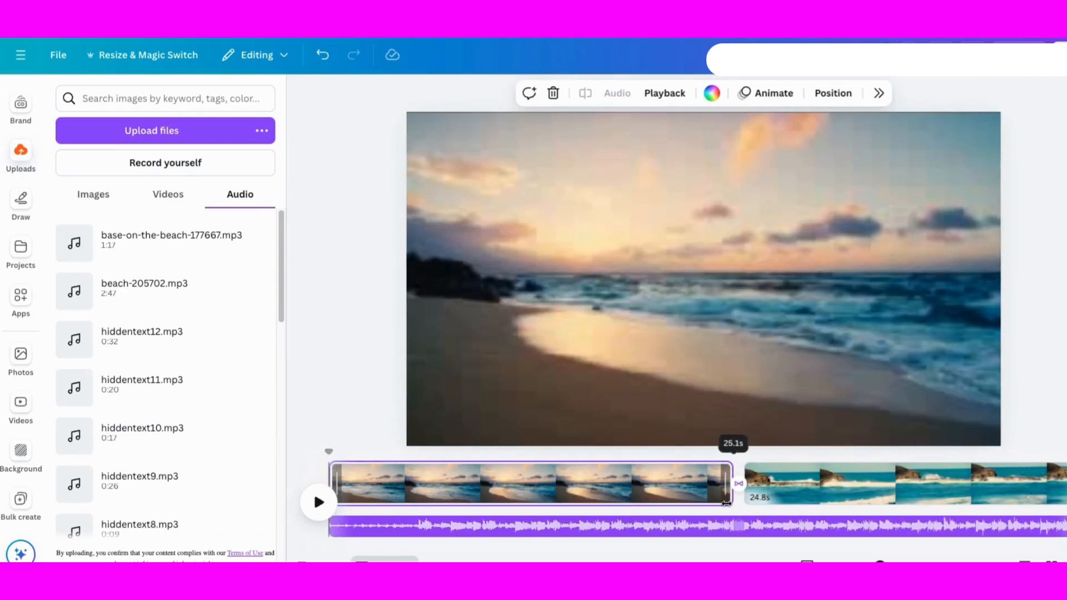
left_click_drag(608, 549, 810, 548)
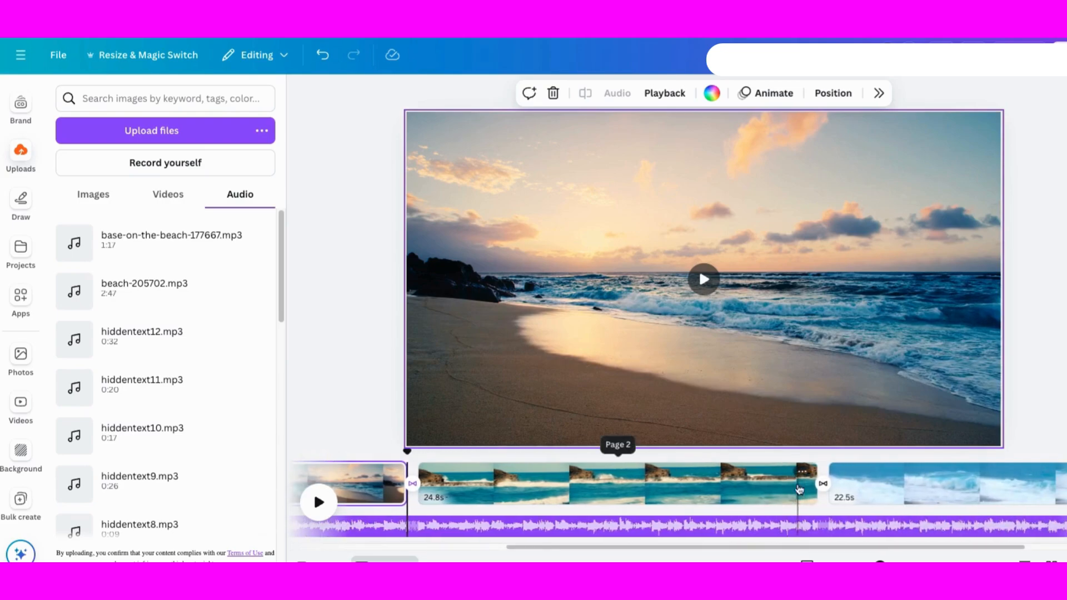
left_click_drag(816, 489, 821, 489)
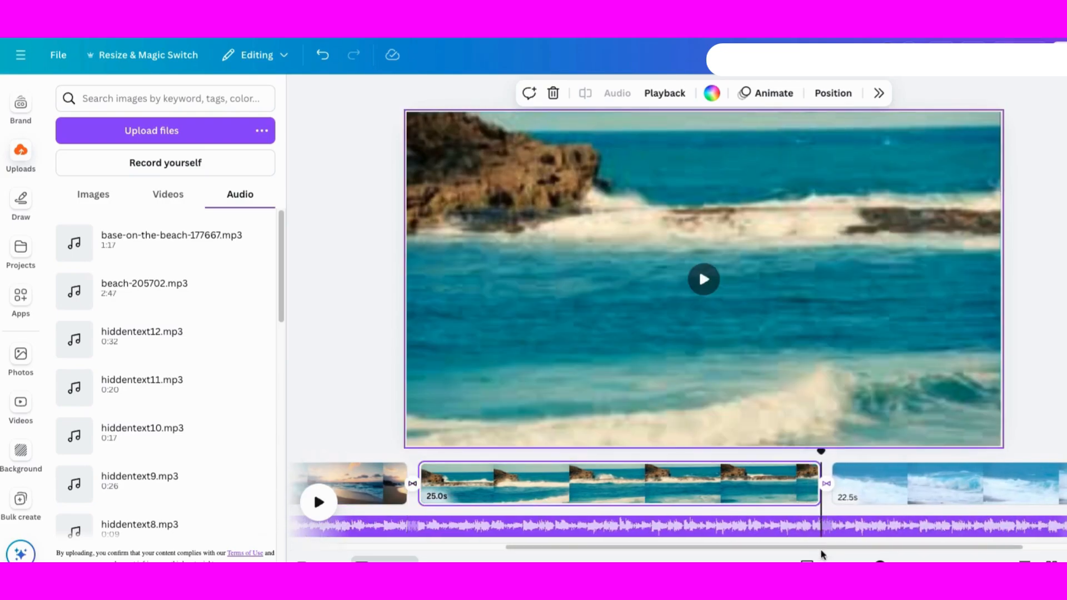
left_click_drag(821, 550, 934, 554)
left_click_drag(1037, 495, 1041, 494)
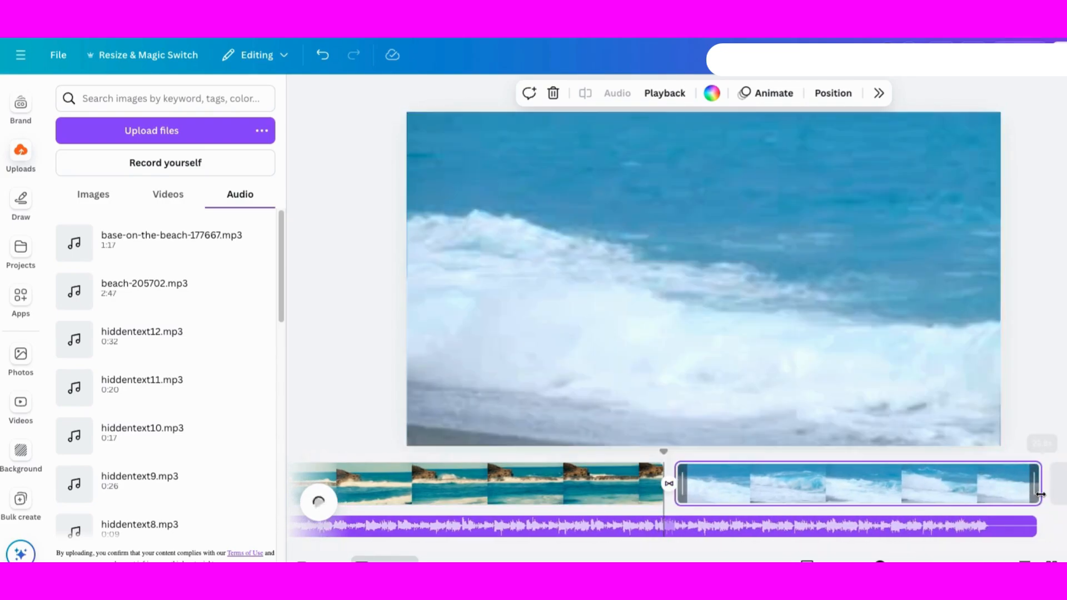
- Give the music track a 5.0 s fade-out and a 3.0 s fade-in
left_click(959, 527)
left_click(701, 93)
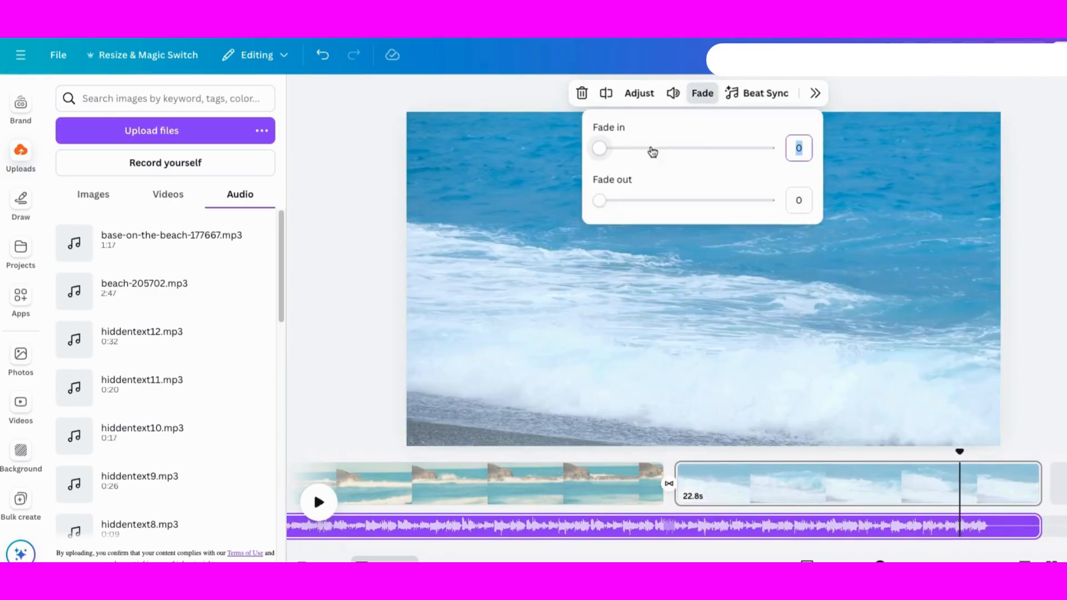
left_click_drag(599, 200, 768, 200)
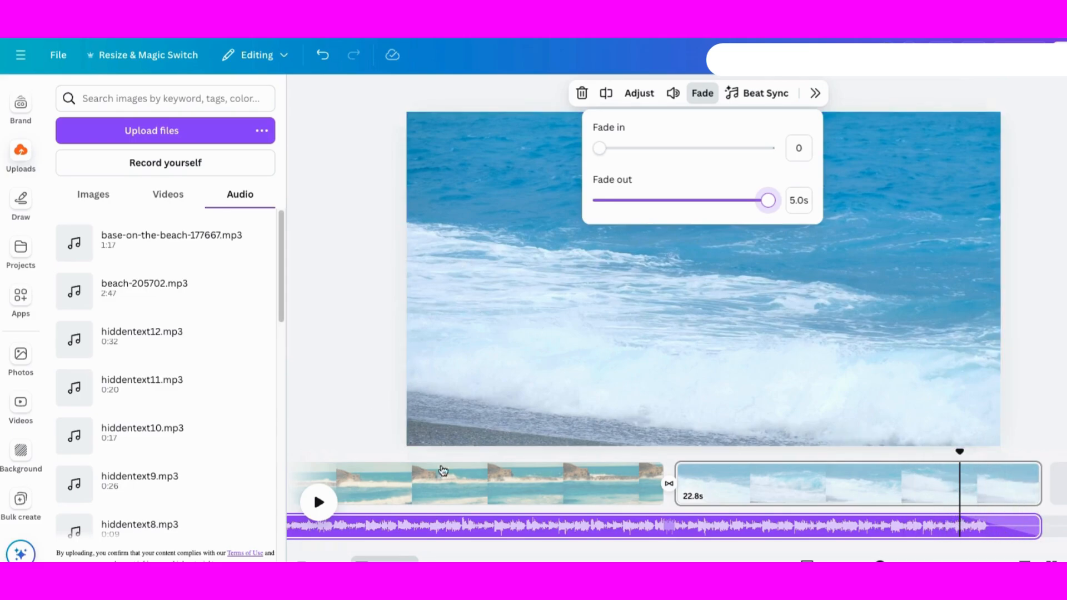
left_click_drag(623, 547, 309, 545)
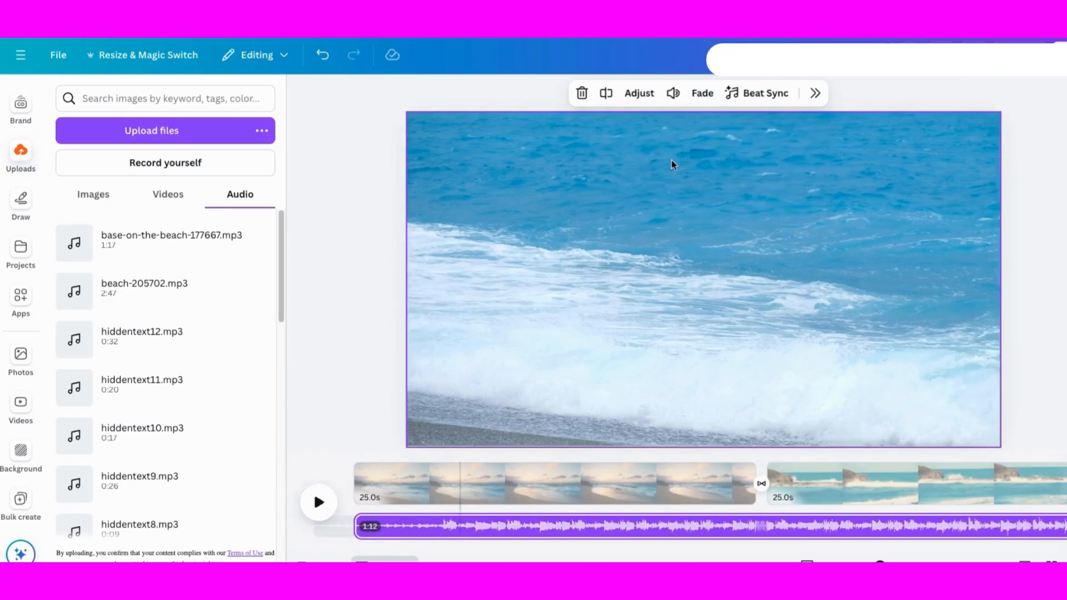
left_click(701, 94)
left_click_drag(605, 152, 700, 148)
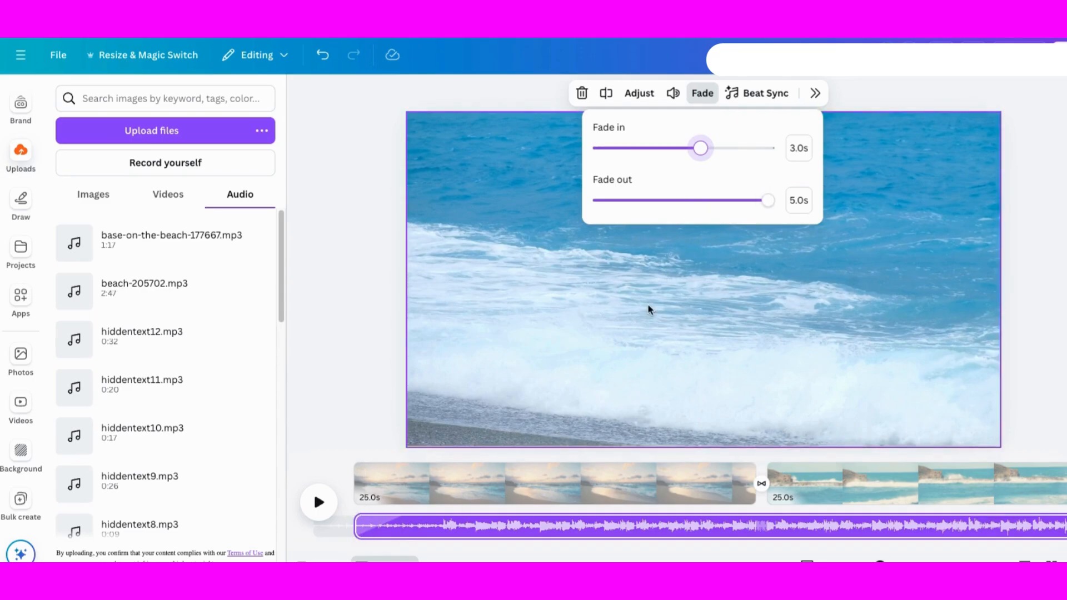
- Set the music track's volume to 100
left_click(537, 527)
right_click(542, 528)
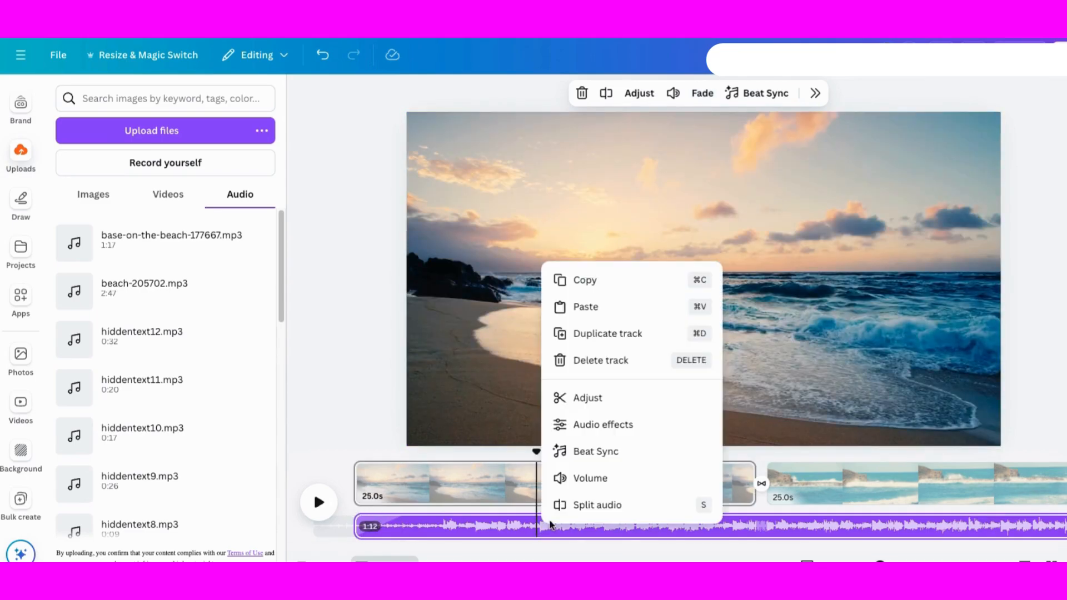
left_click(572, 478)
mouse_move(610, 171)
left_mouse_down()
mouse_move(674, 173)
mouse_move(577, 173)
mouse_move(612, 174)
left_mouse_up()
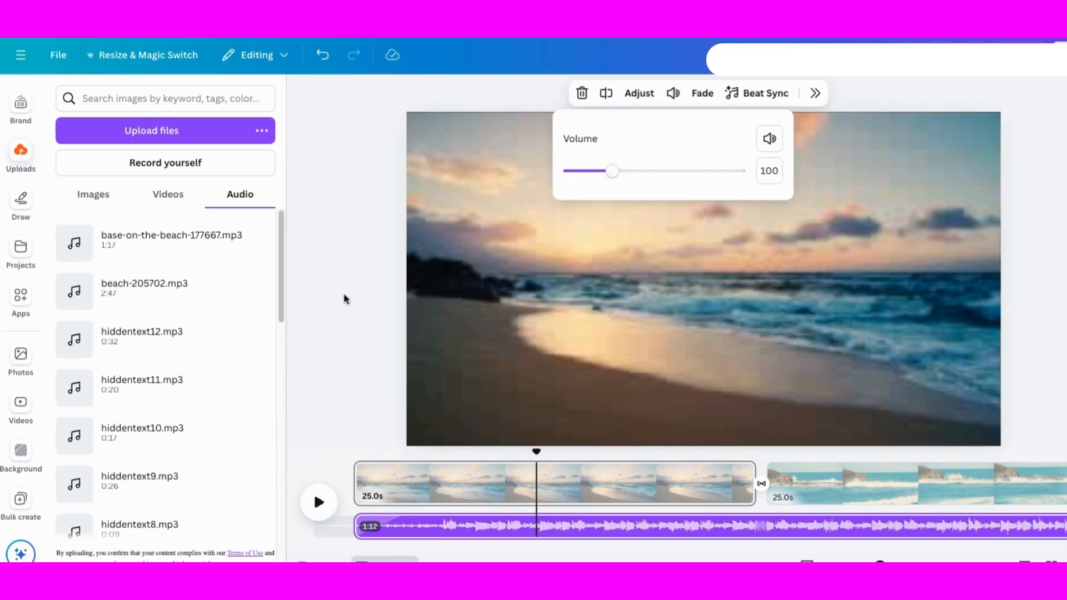
left_click(345, 299)
- Play the opening with its music, return the playhead to the start and examine the end of the music track
left_click_drag(536, 451, 350, 451)
left_click(314, 504)
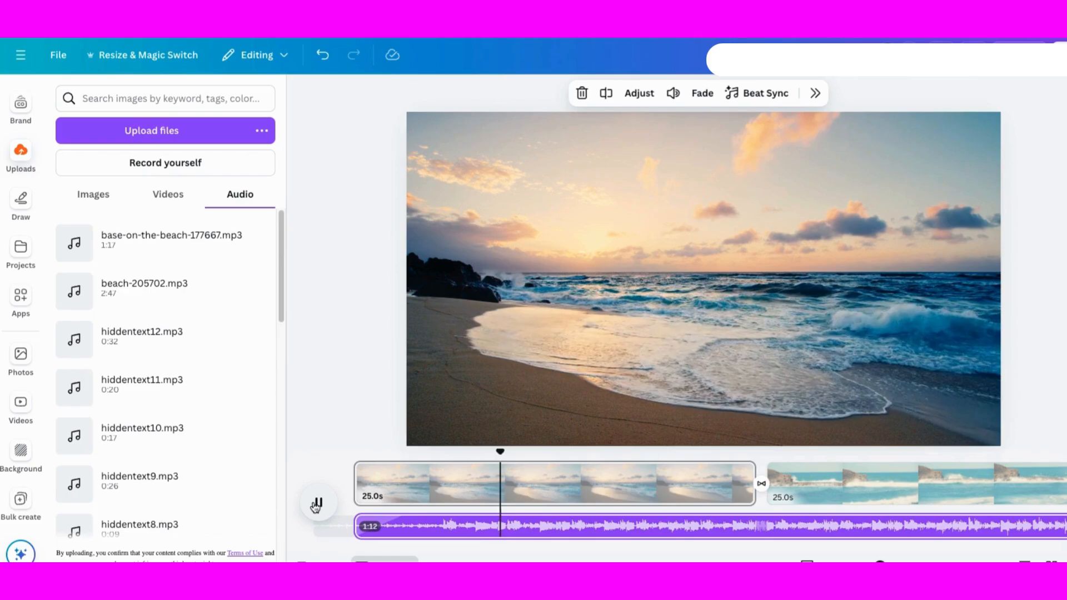
left_click(316, 502)
left_click_drag(509, 452, 353, 451)
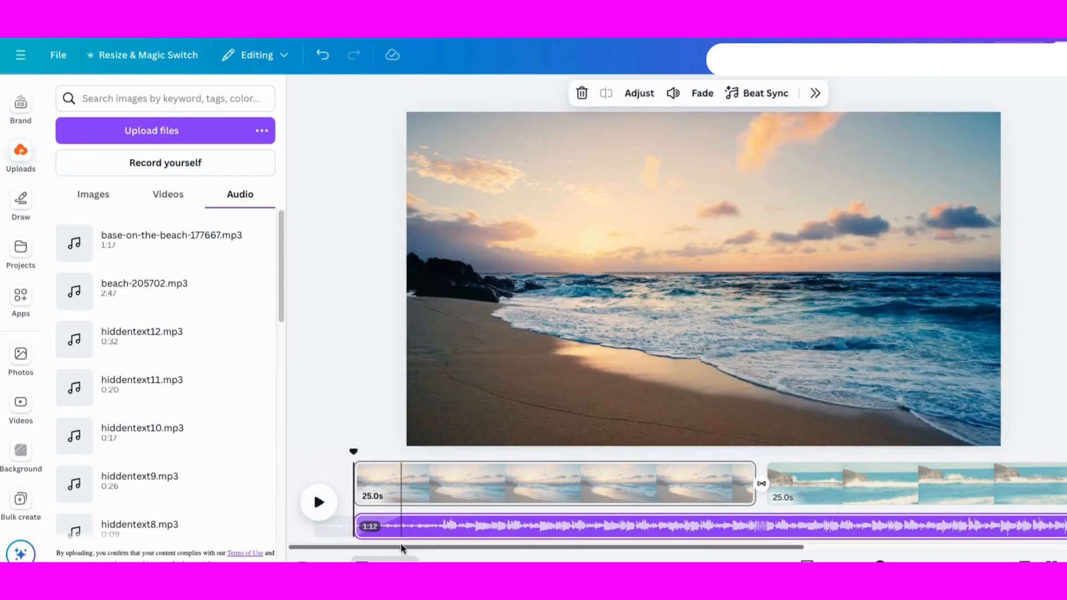
left_click_drag(402, 547, 728, 559)
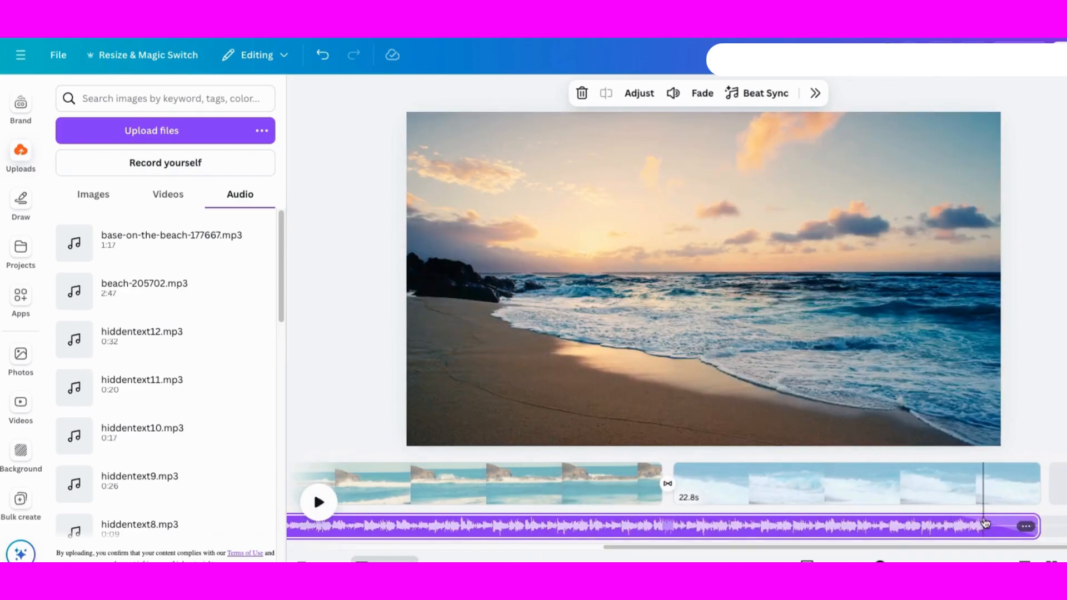
left_click_drag(856, 547, 535, 546)
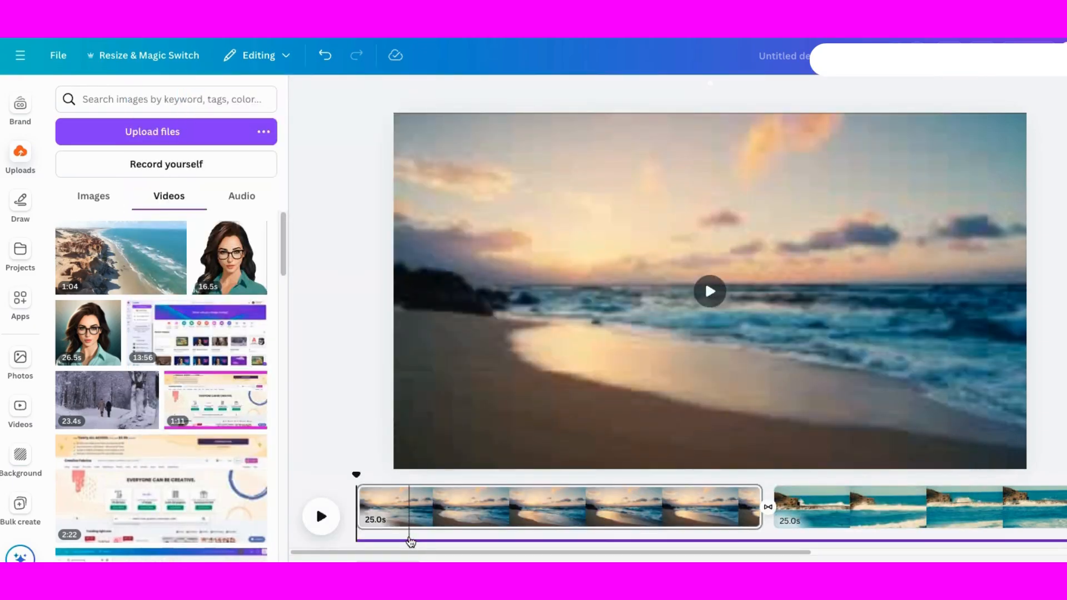
- Select the music track beneath the clips to expand it on the timeline
left_click(409, 540)
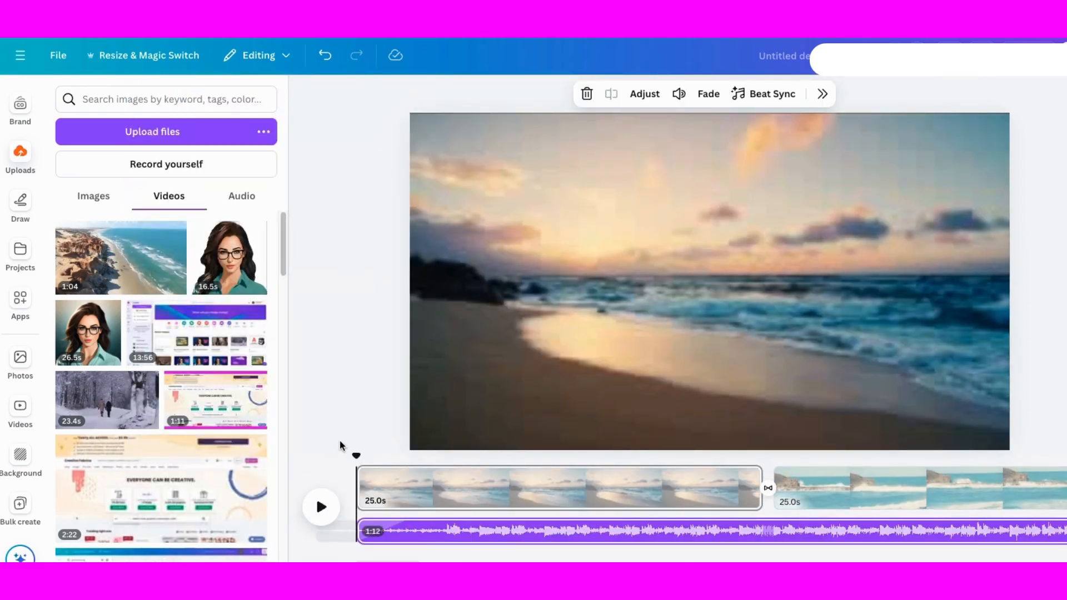